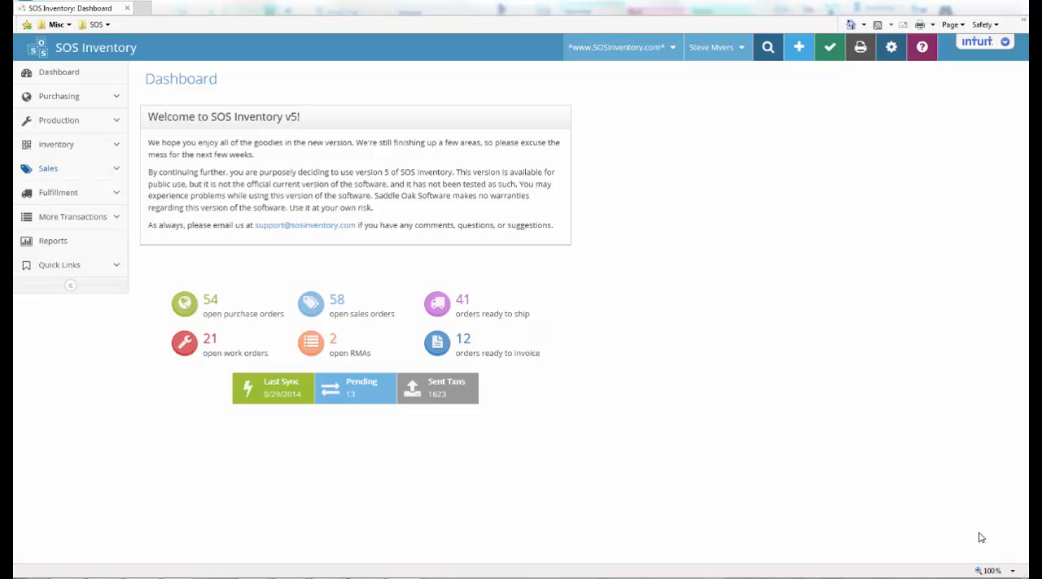
# Create a new item named "1 TEst Assembly Item" with the description "Test Assembly Item"
pyautogui.click(799, 50)
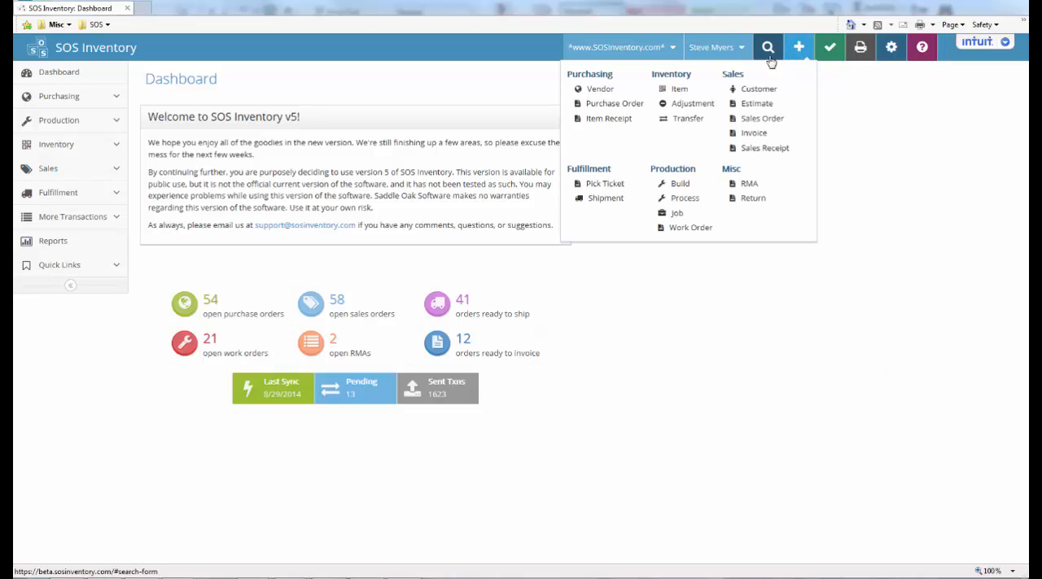
pyautogui.click(680, 90)
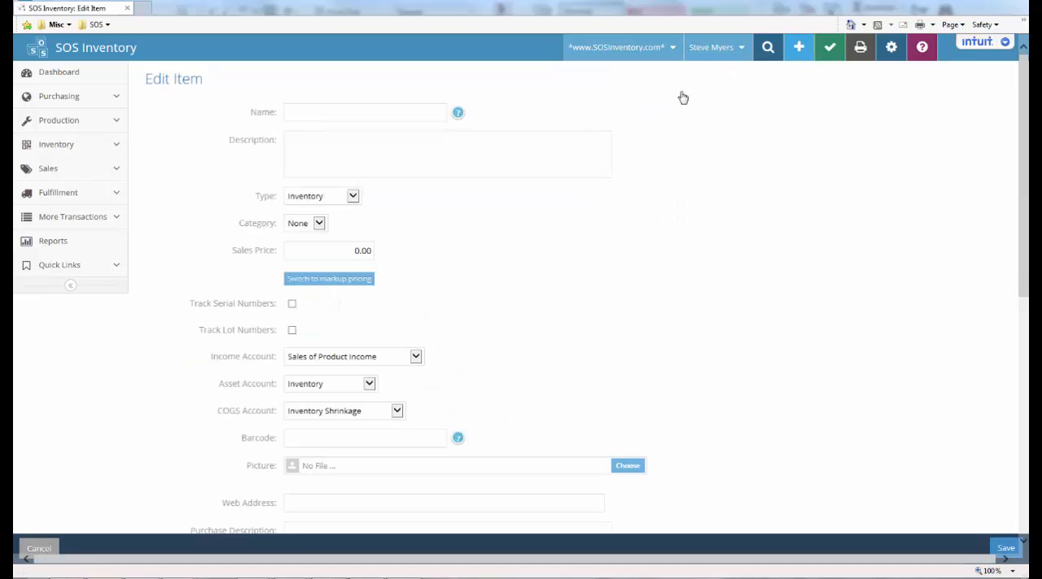
pyautogui.click(394, 115)
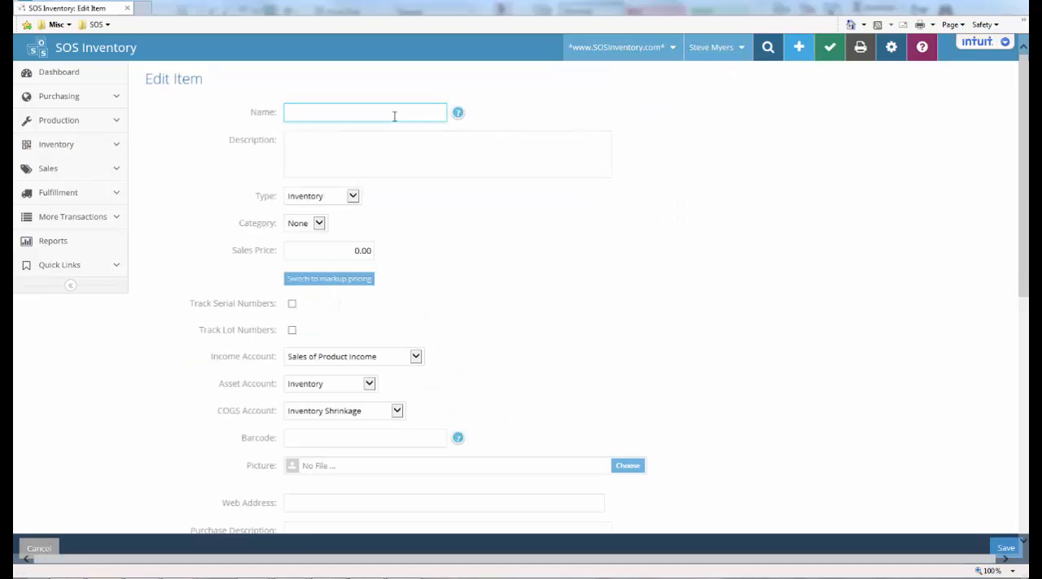
pyautogui.write('1 TEst')
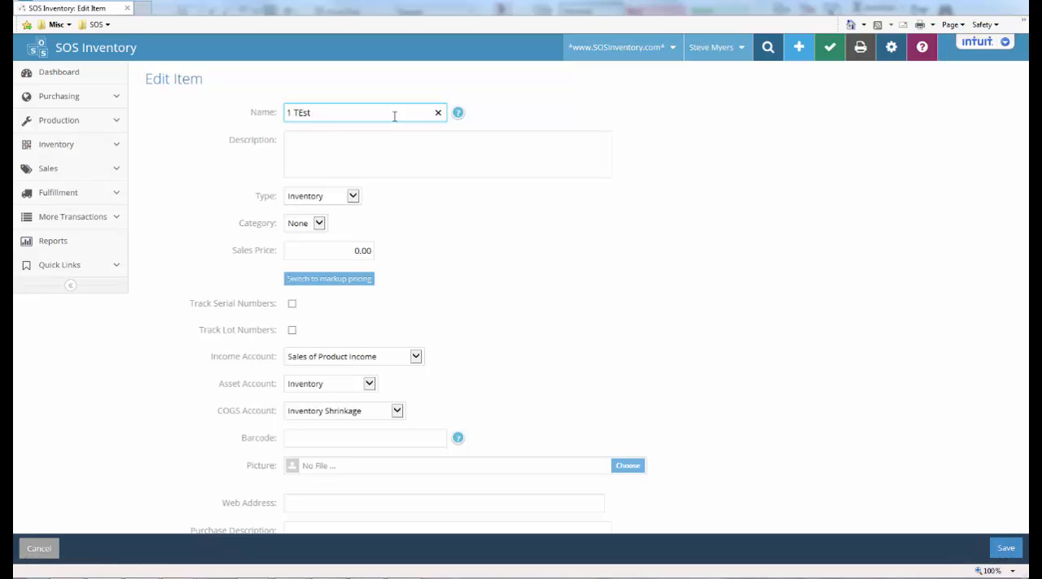
pyautogui.write(' Assembly Item')
pyautogui.click(300, 140)
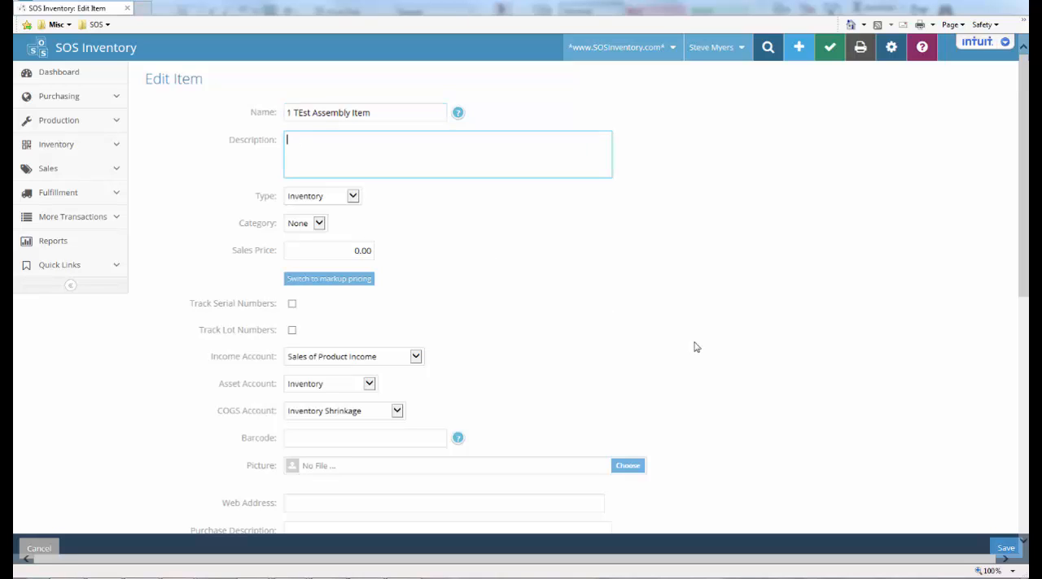
pyautogui.write('Test Assembly Item')
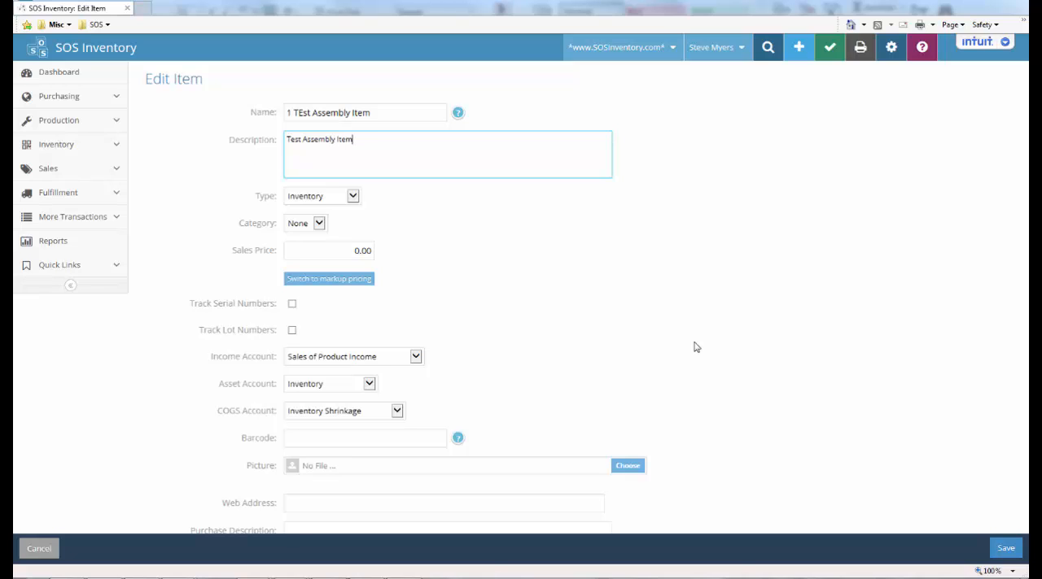
# Set the item's type to Assembly and its sales price to 5.00
pyautogui.click(353, 198)
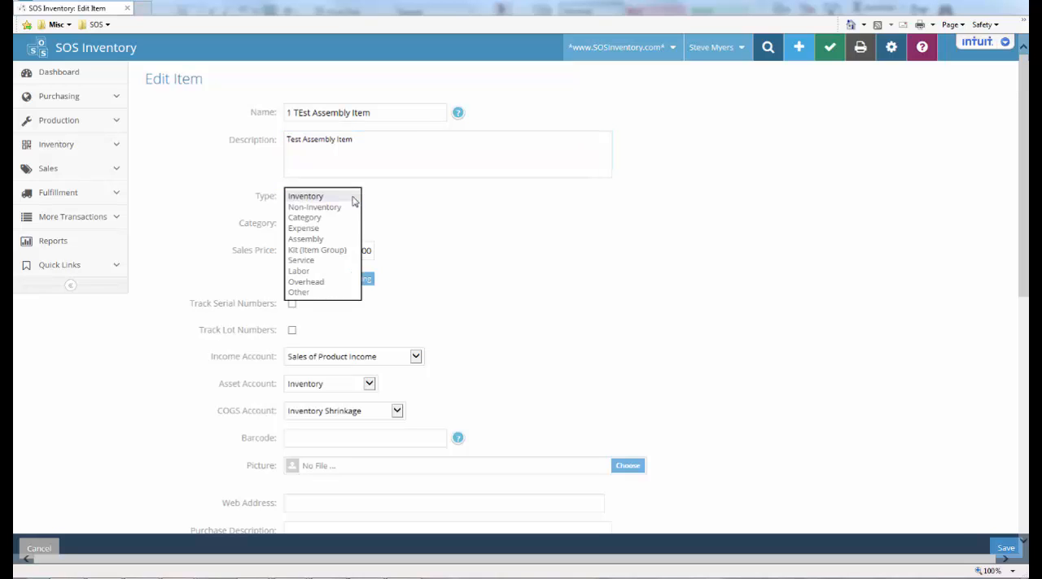
pyautogui.click(324, 239)
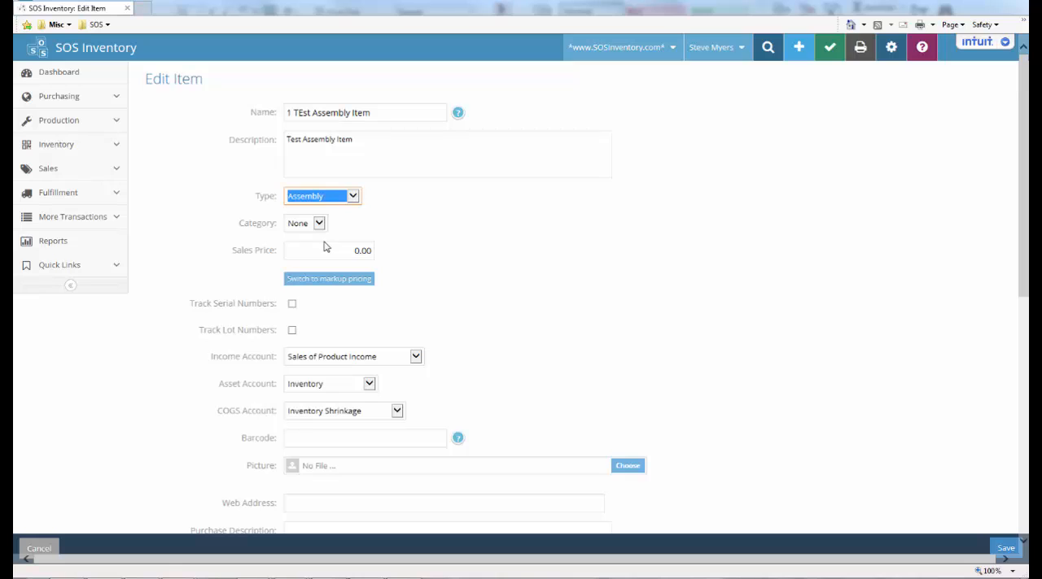
pyautogui.click(352, 250)
pyautogui.click(352, 250)
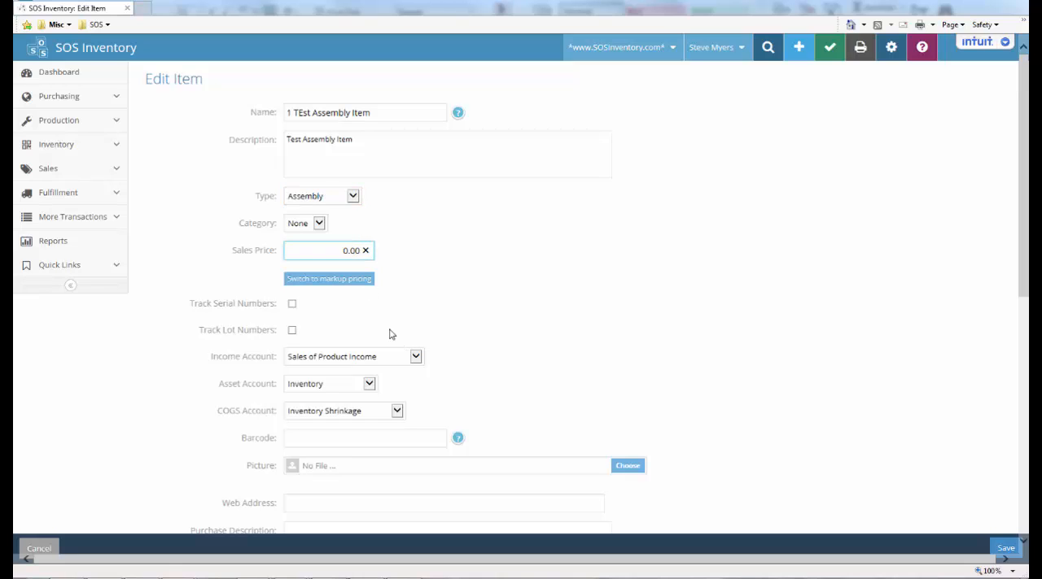
pyautogui.moveTo(335, 250); pyautogui.dragTo(373, 256)
pyautogui.write('5.0')
pyautogui.click(477, 287)
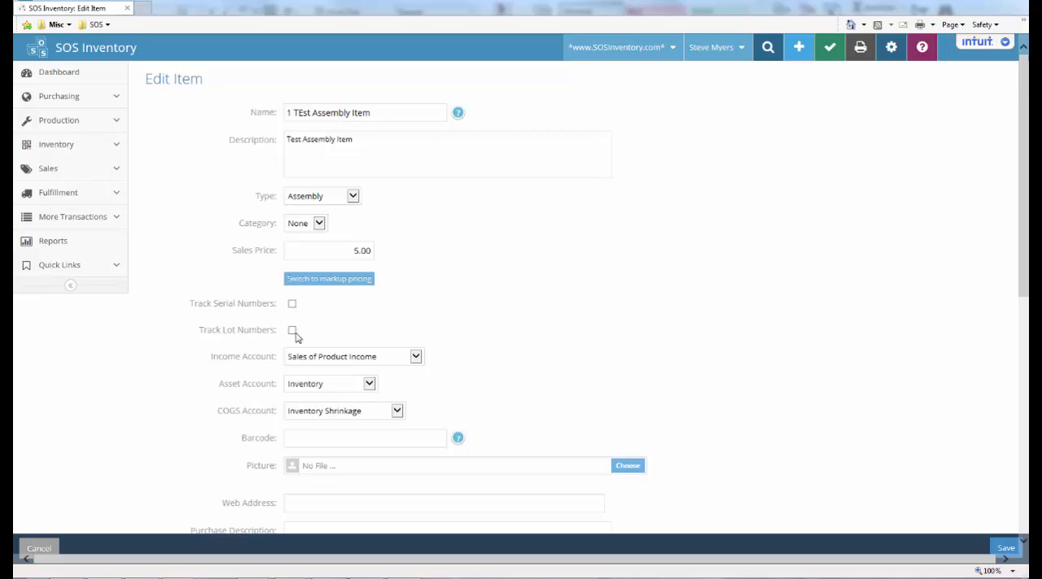
# Keep Sales of Product Income and Inventory as the income and asset accounts, and set the COGS account to Cost of Goods Sold
pyautogui.click(416, 358)
pyautogui.click(415, 359)
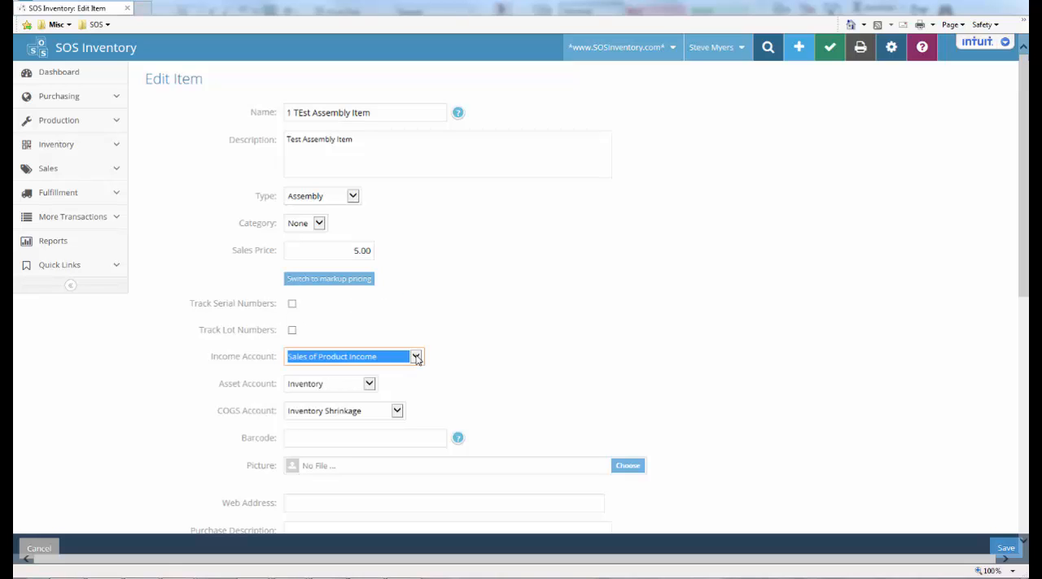
pyautogui.click(371, 389)
pyautogui.click(371, 387)
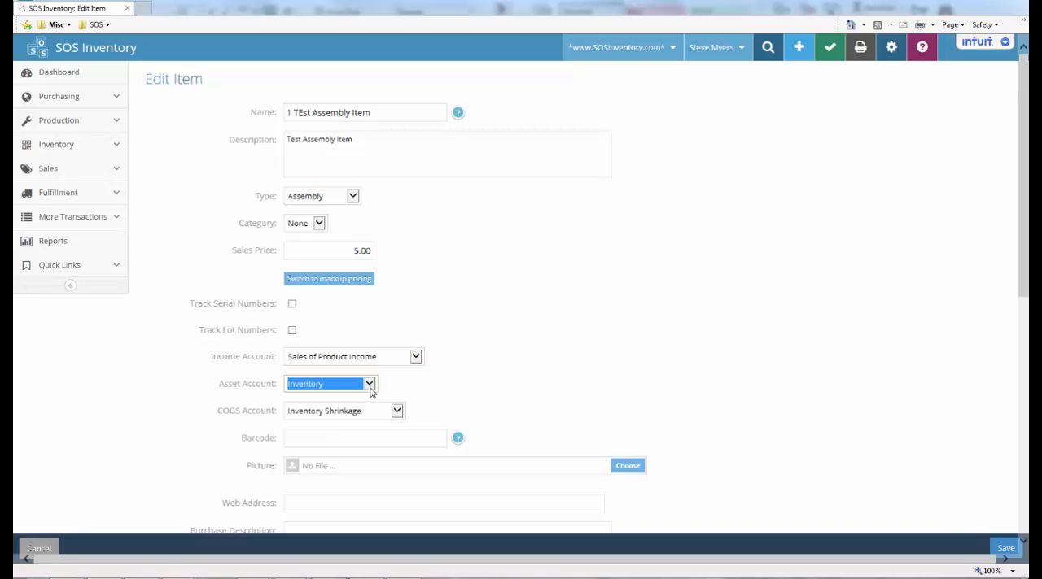
pyautogui.click(396, 412)
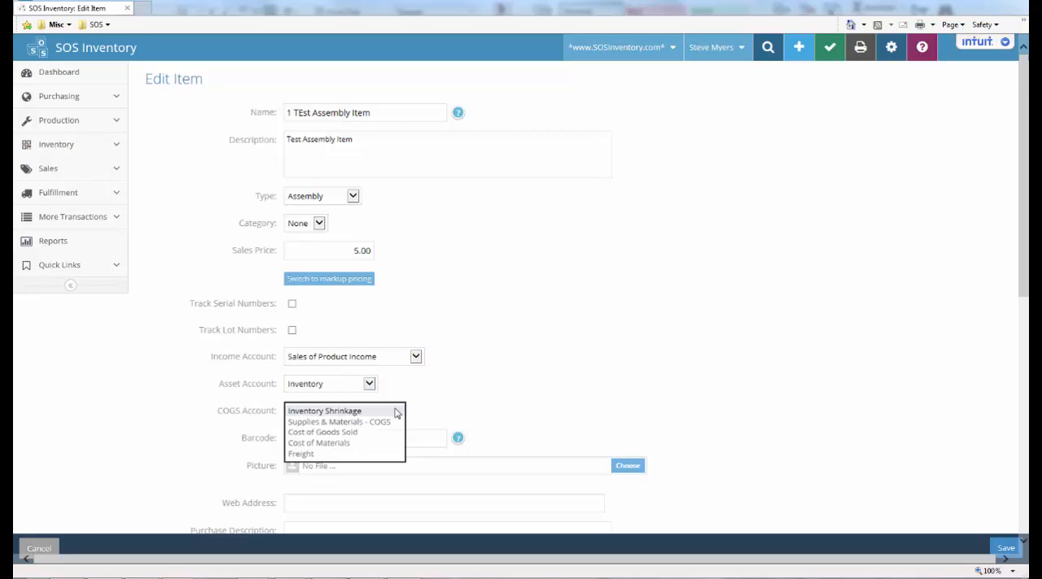
pyautogui.click(397, 412)
pyautogui.click(400, 414)
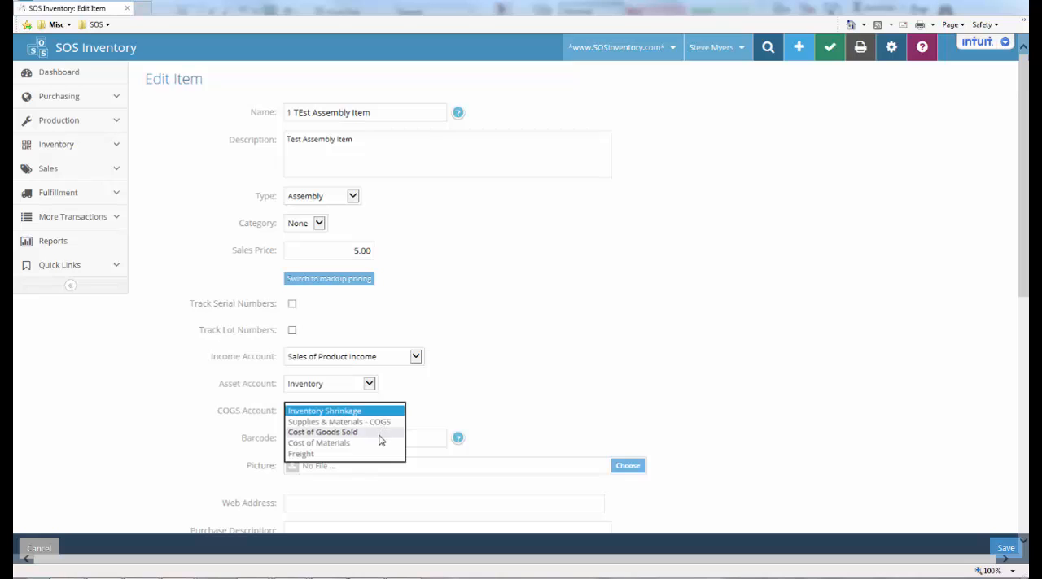
pyautogui.click(379, 440)
pyautogui.scroll(-3, 719, 391)
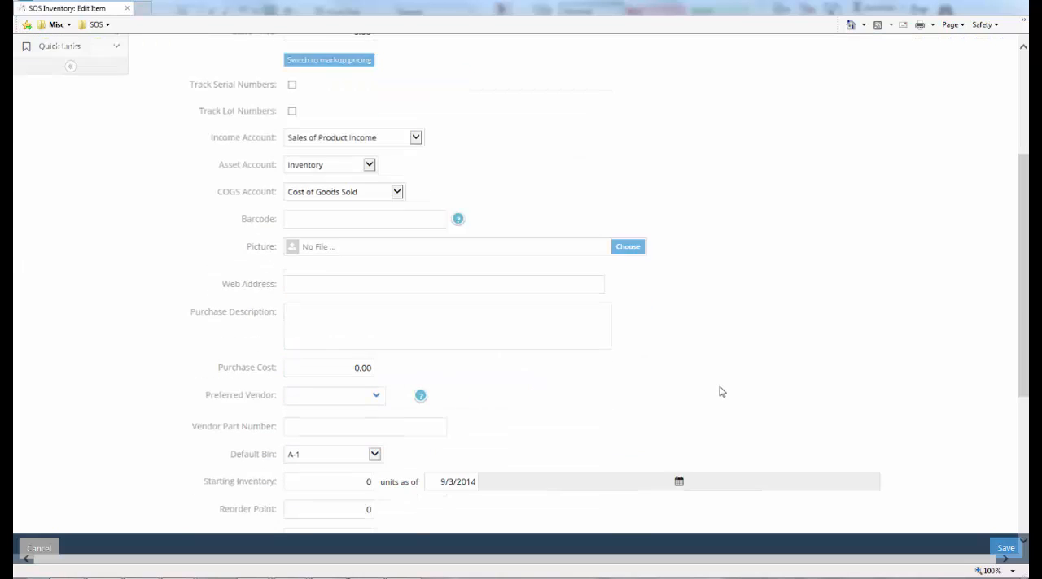
pyautogui.click(372, 199)
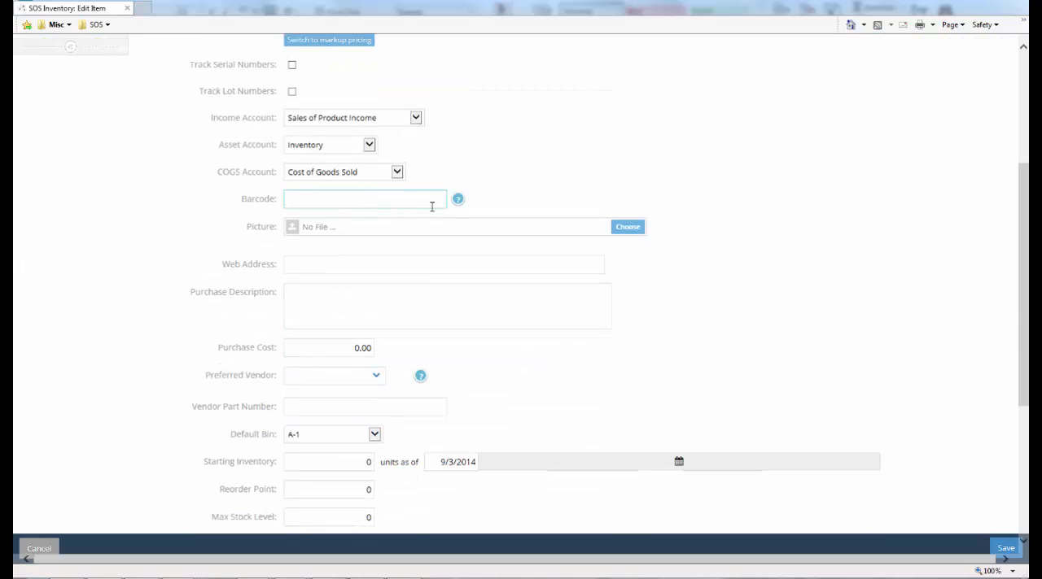
pyautogui.click(459, 202)
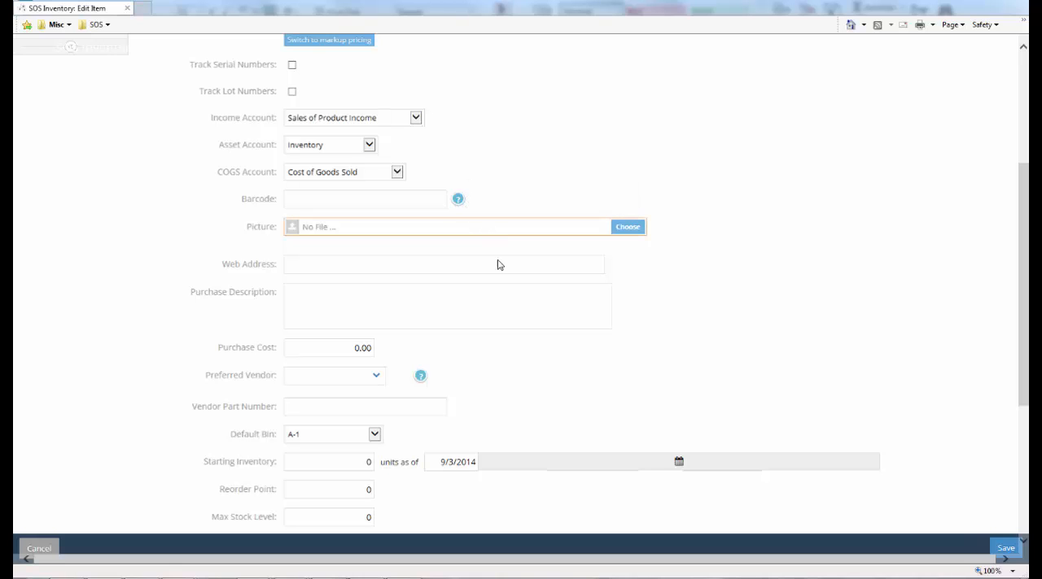
pyautogui.click(503, 293)
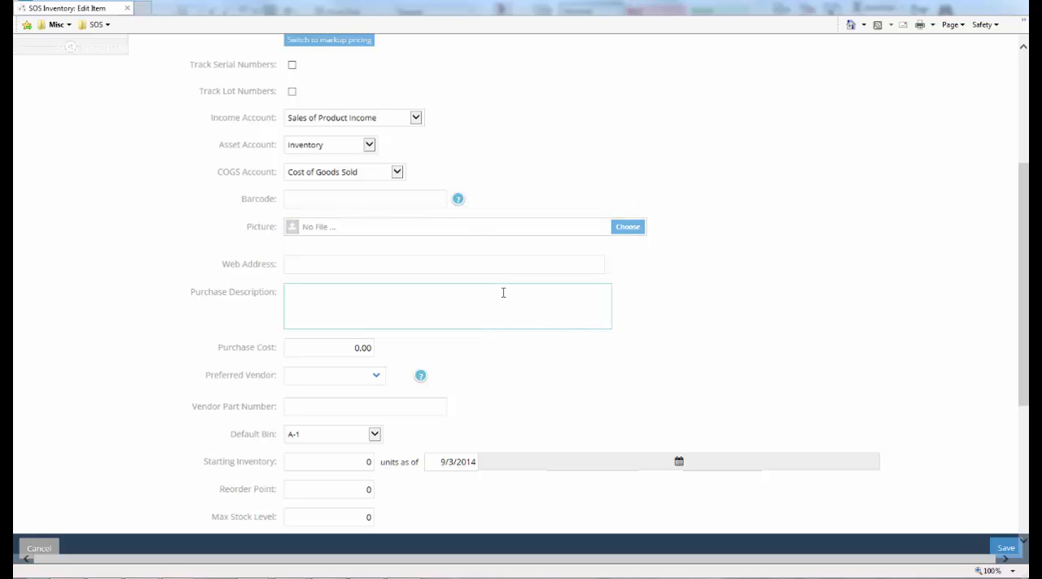
pyautogui.click(359, 348)
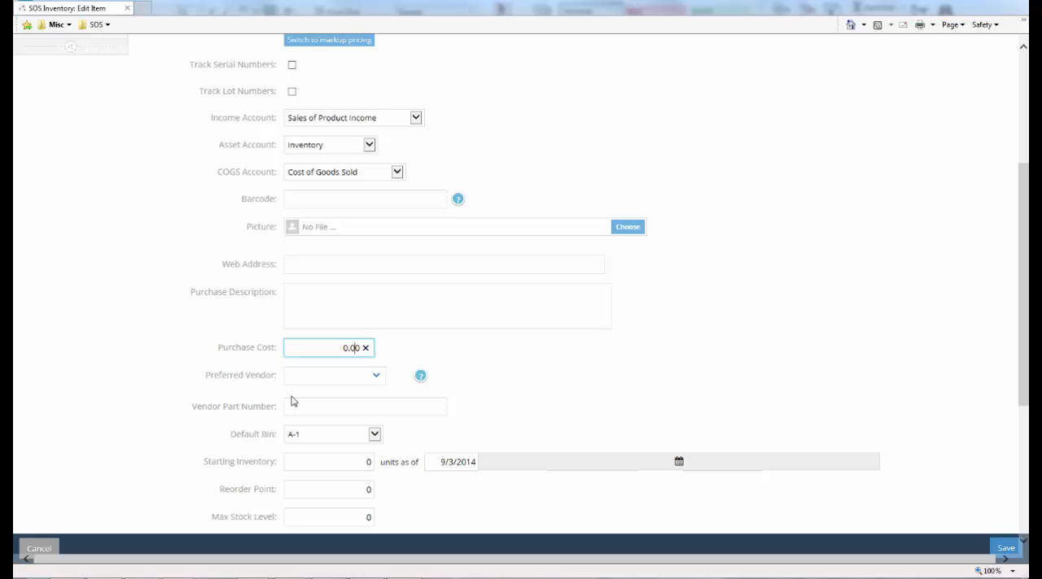
pyautogui.click(411, 359)
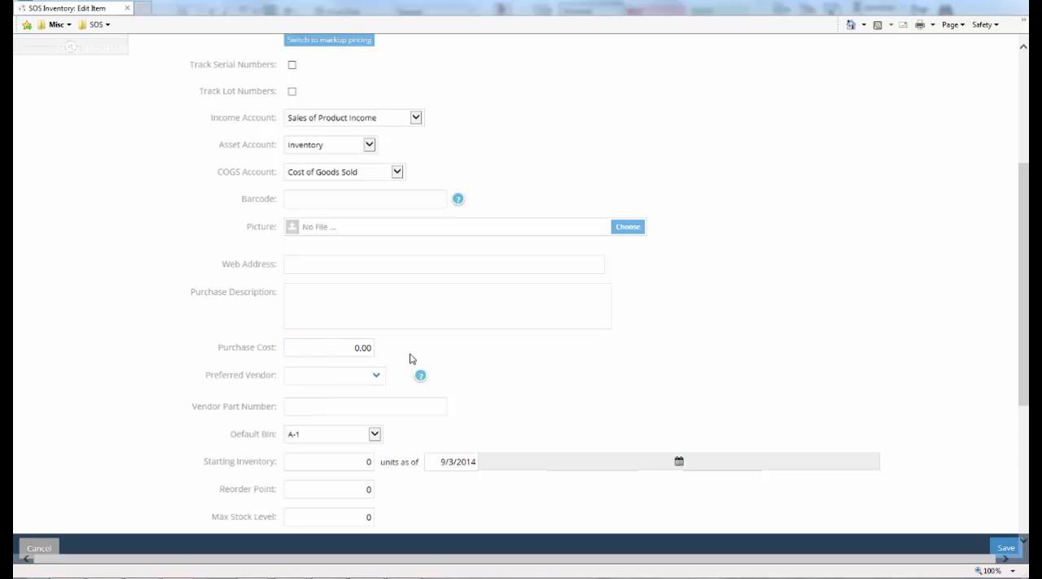
# Keep A-1 as the assembly item's default bin and save the item
pyautogui.scroll(-3, 411, 359)
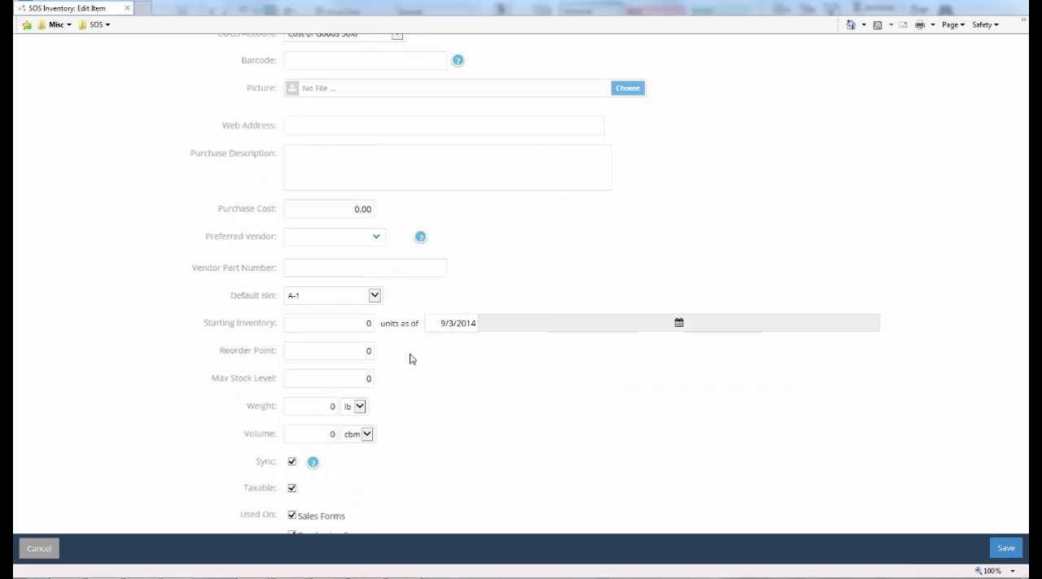
pyautogui.click(373, 277)
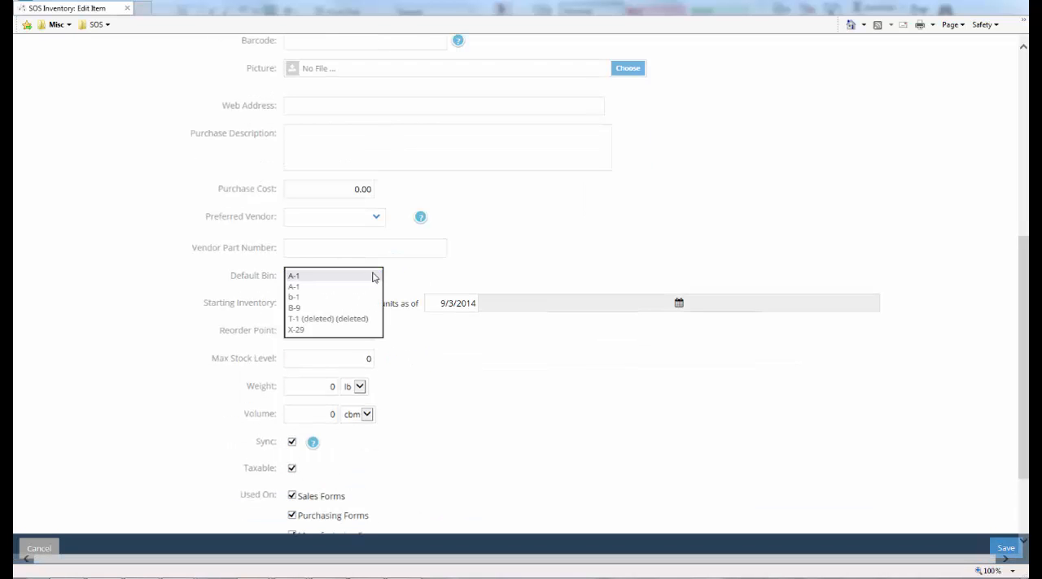
pyautogui.click(377, 280)
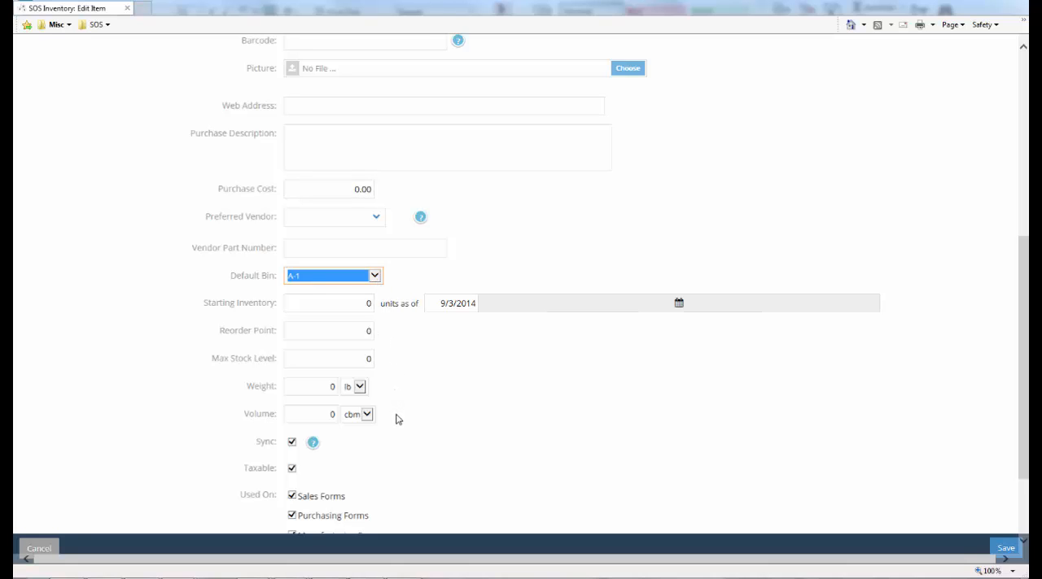
pyautogui.scroll(-3, 397, 426)
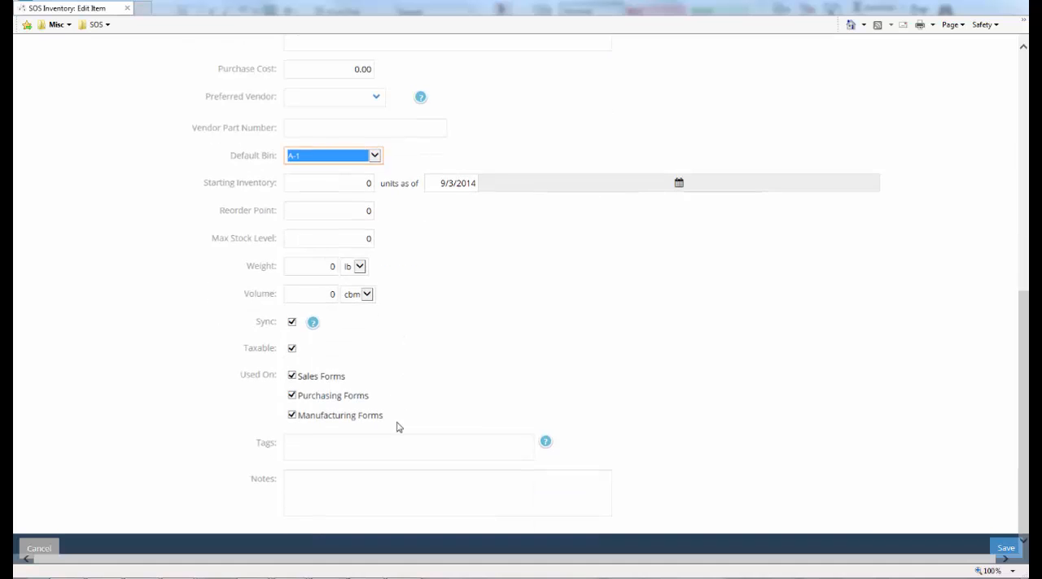
pyautogui.click(1007, 550)
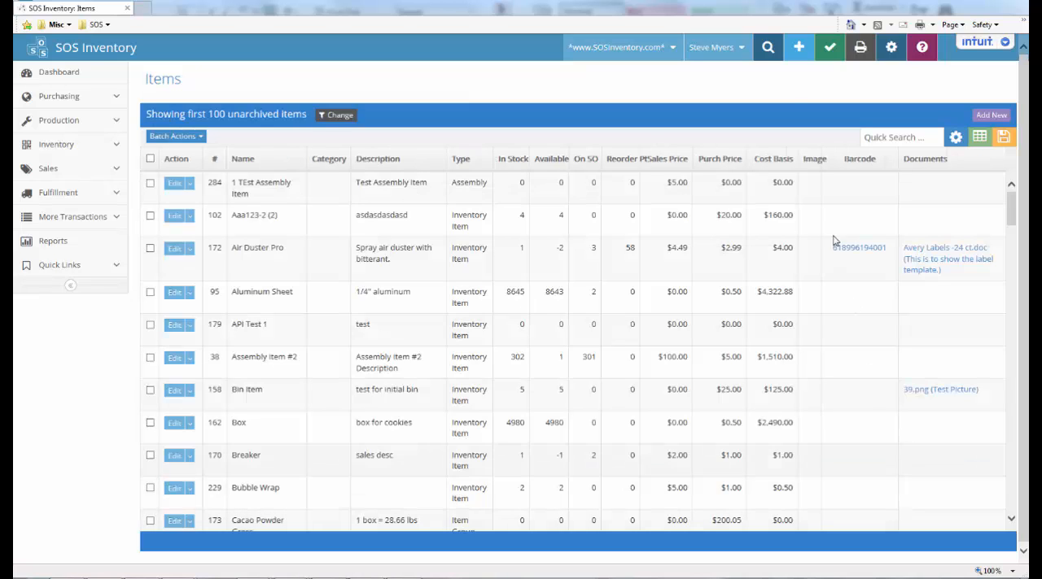
# Create another new item named "1 Test Assembly Component 1"
pyautogui.click(794, 51)
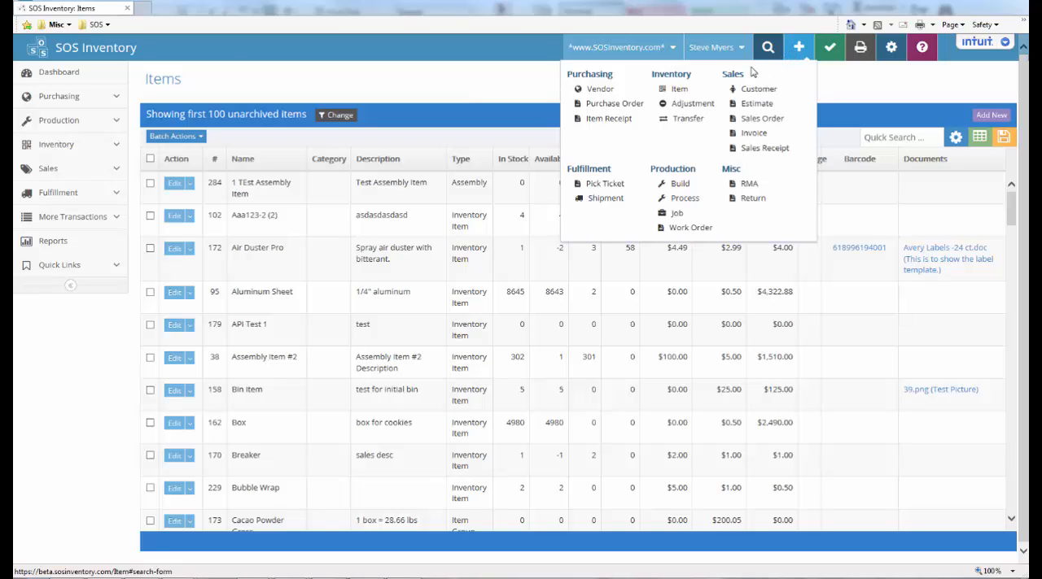
pyautogui.click(678, 90)
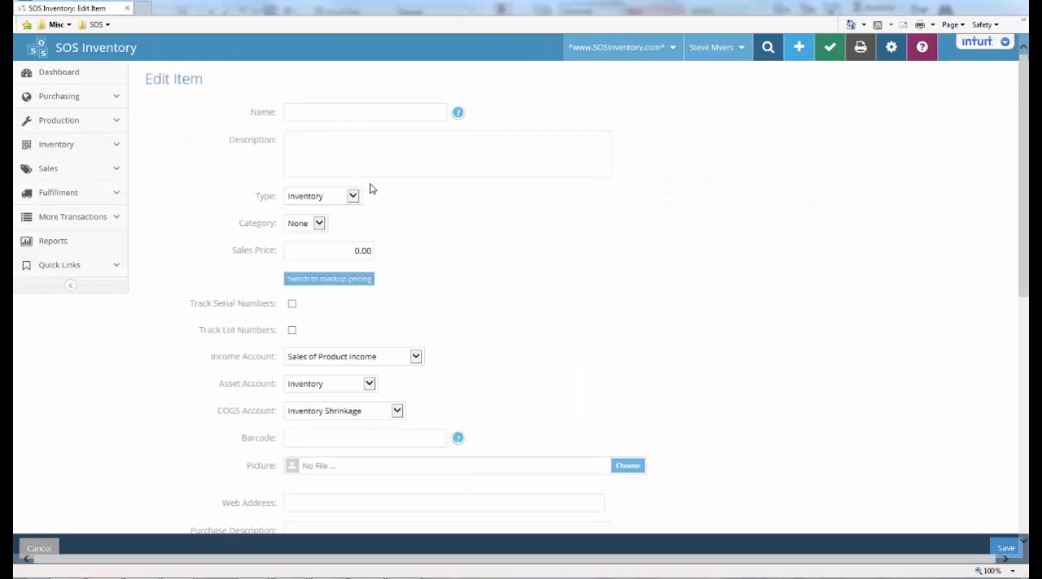
pyautogui.click(300, 109)
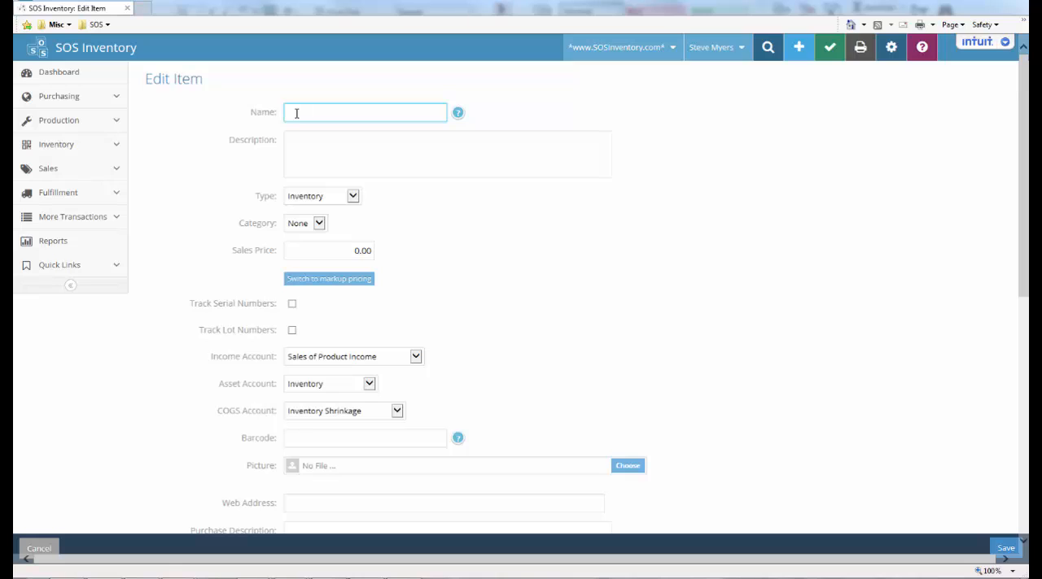
pyautogui.write('1 Test')
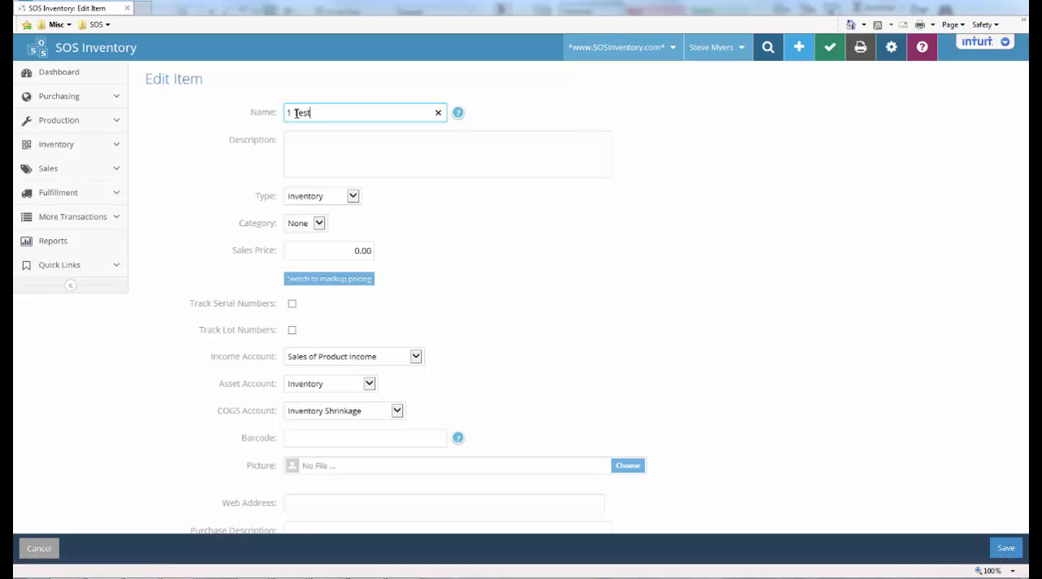
pyautogui.write(' Assembly Component 1')
pyautogui.click(294, 135)
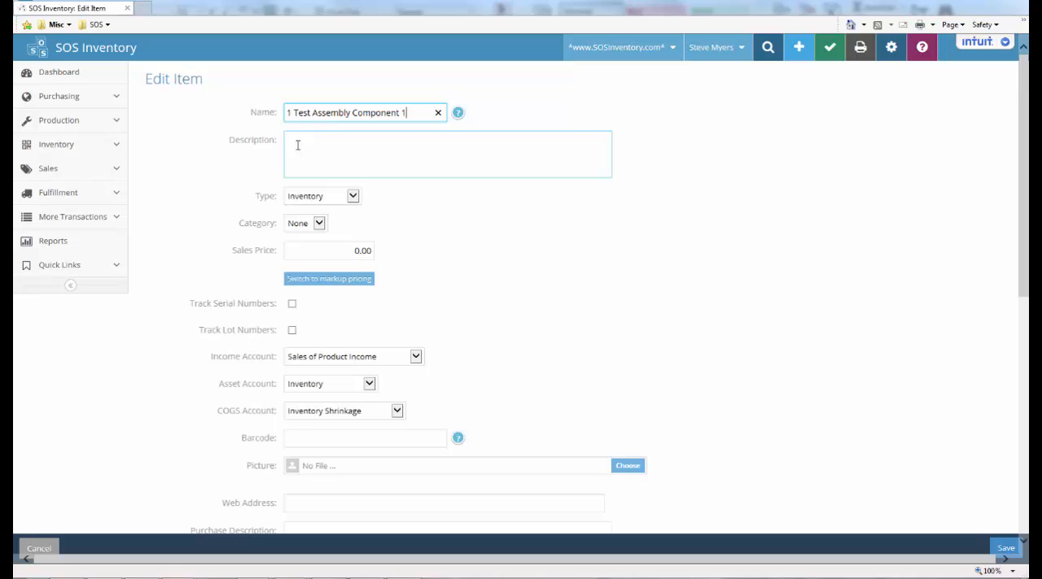
pyautogui.write('1')
# Keep the component's type as Inventory and set its COGS account to Cost of Goods Sold
pyautogui.click(352, 196)
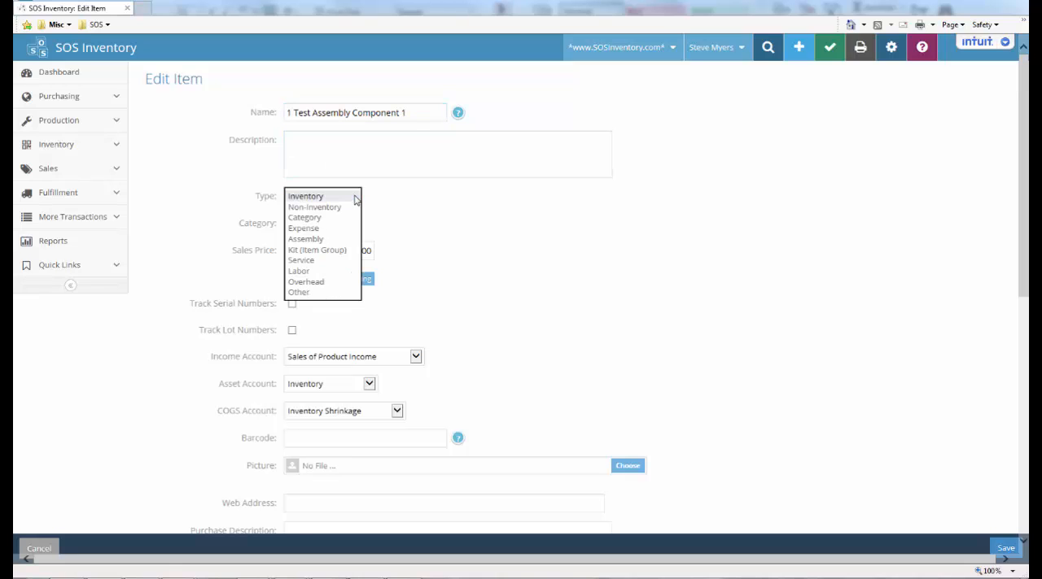
pyautogui.click(306, 199)
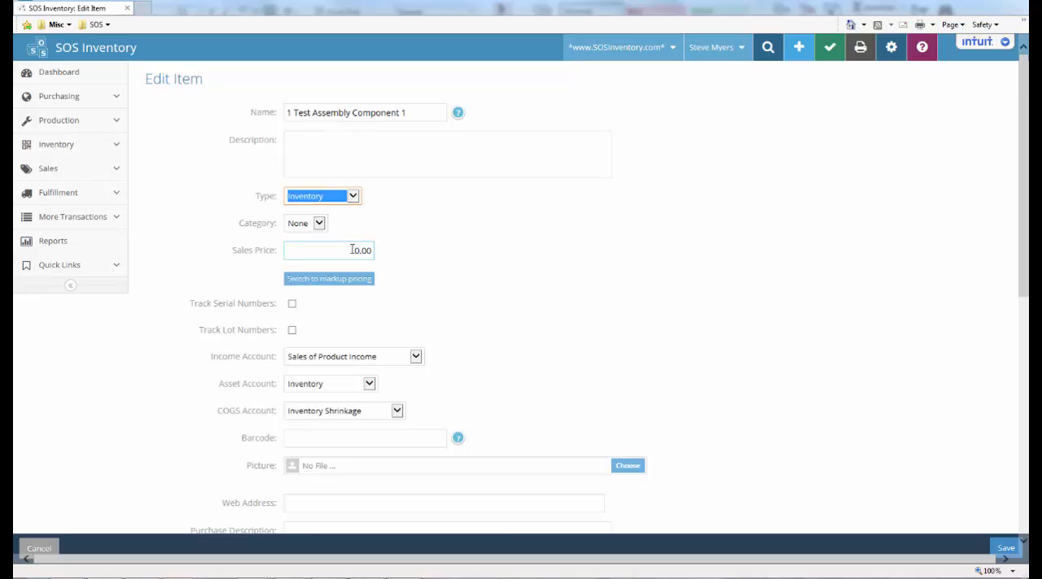
pyautogui.scroll(-2, 352, 249)
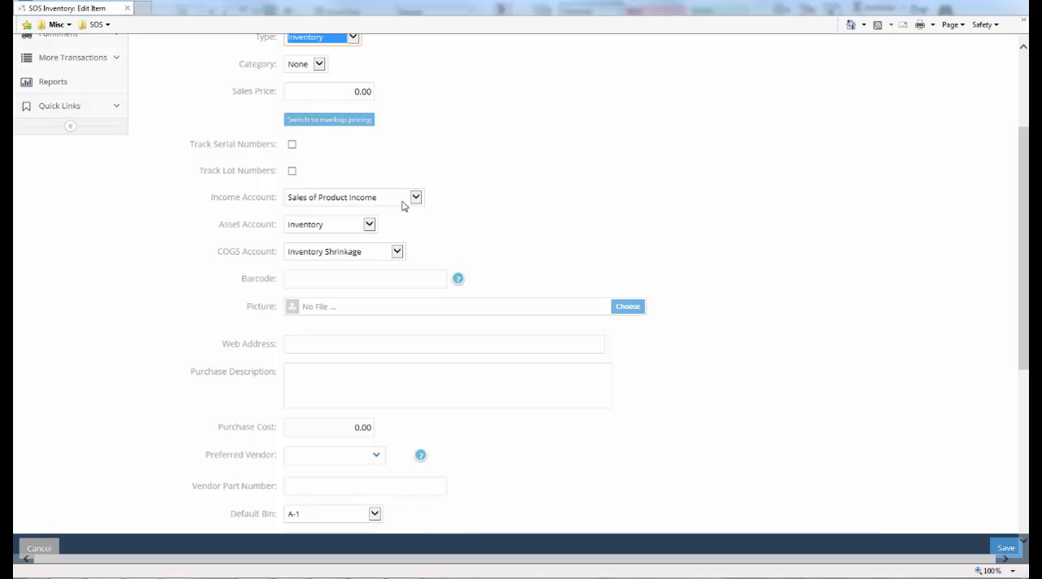
pyautogui.click(397, 252)
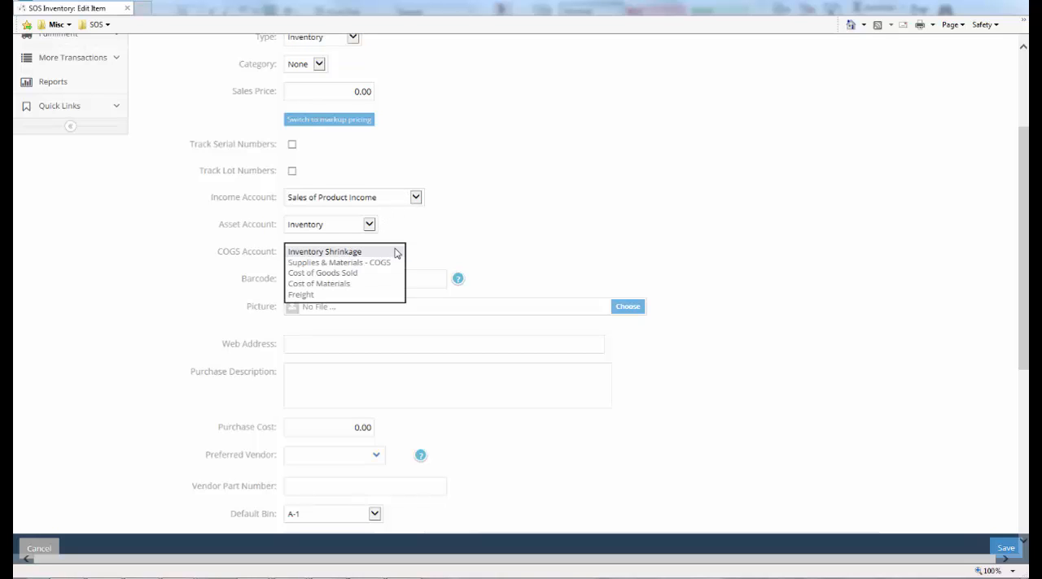
pyautogui.click(367, 273)
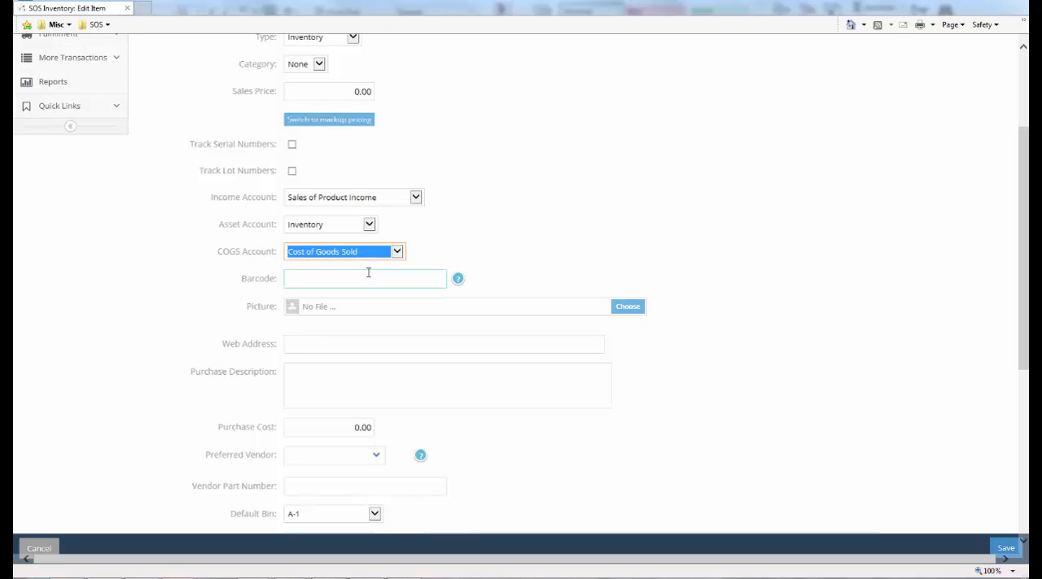
# Set the purchase cost of 1 Test Assembly Component 1 to .50
pyautogui.scroll(-2, 367, 272)
pyautogui.click(358, 268)
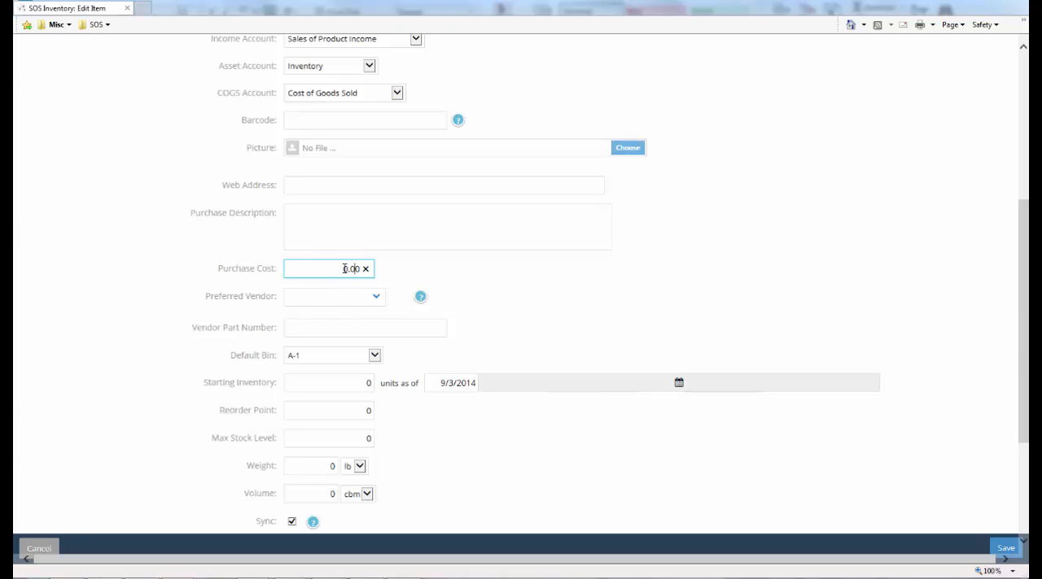
pyautogui.moveTo(343, 269); pyautogui.dragTo(373, 275)
pyautogui.write('.50')
pyautogui.click(501, 300)
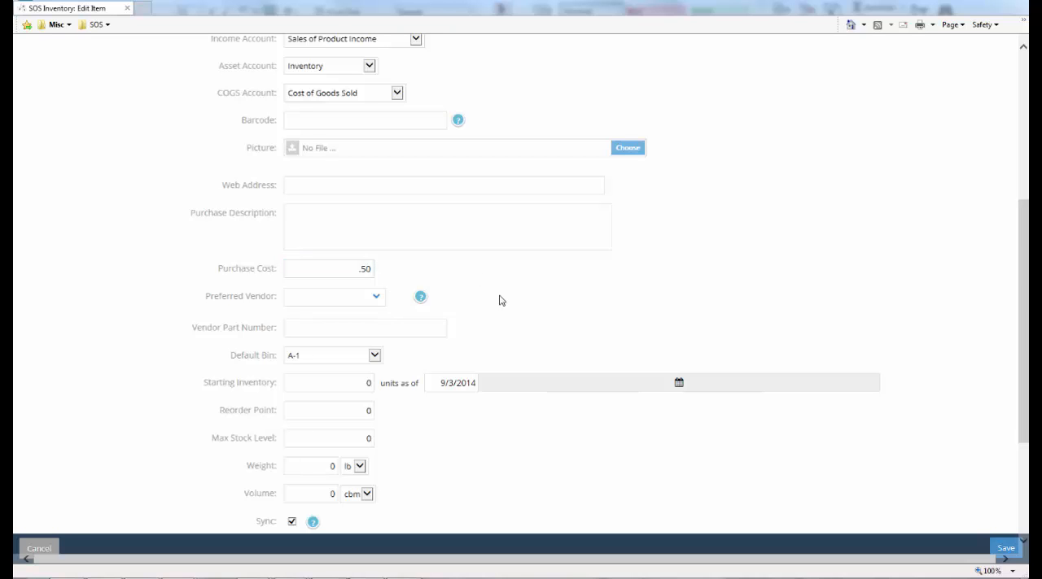
# Set the first component's default bin to b-1
pyautogui.scroll(-1, 475, 295)
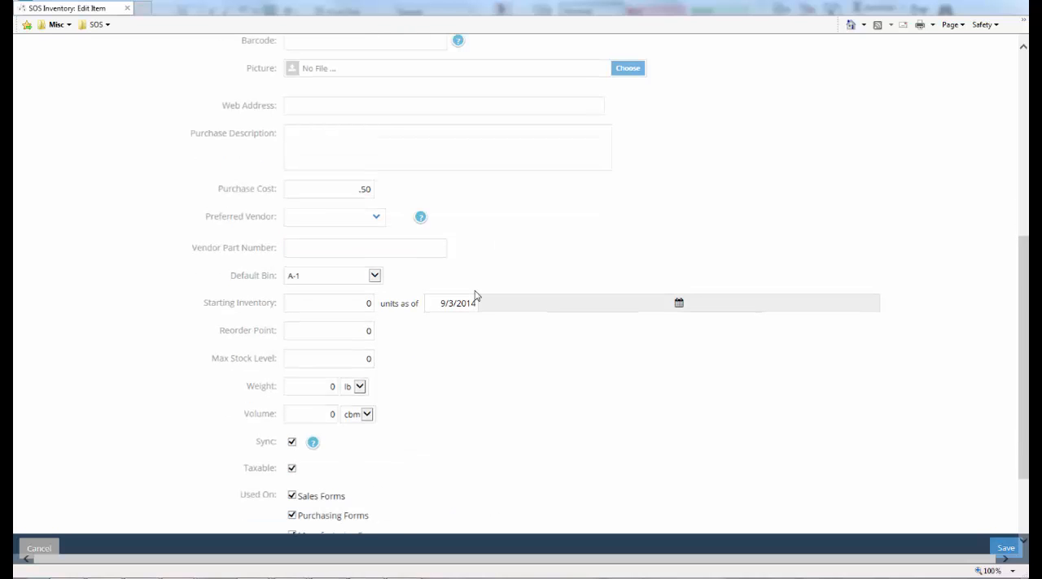
pyautogui.click(472, 303)
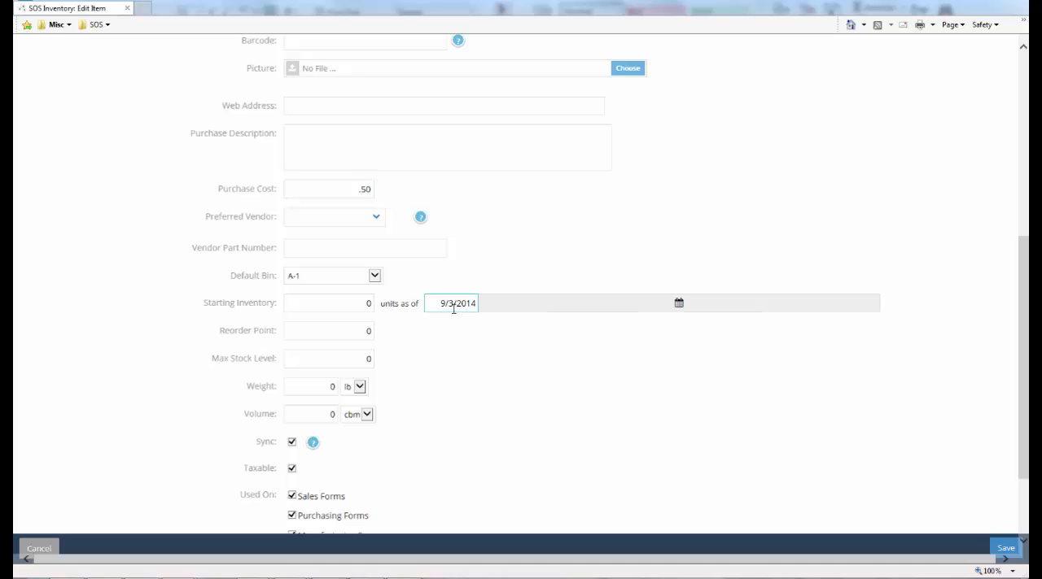
pyautogui.click(376, 277)
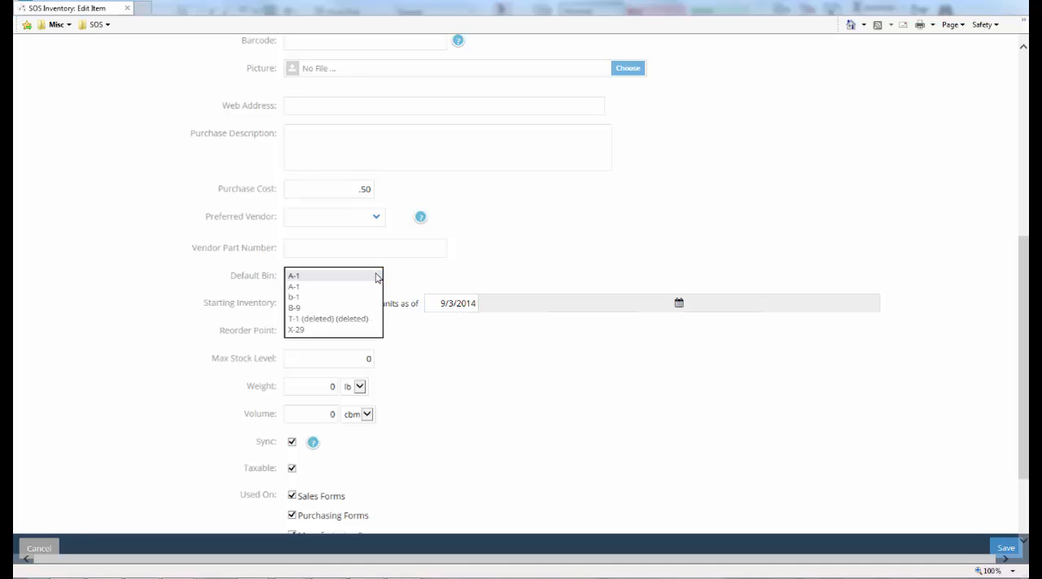
pyautogui.click(295, 297)
# Enter a starting inventory of 10 units as of 9/3/2014 for the first component and save the item
pyautogui.scroll(-2, 297, 245)
pyautogui.click(295, 182)
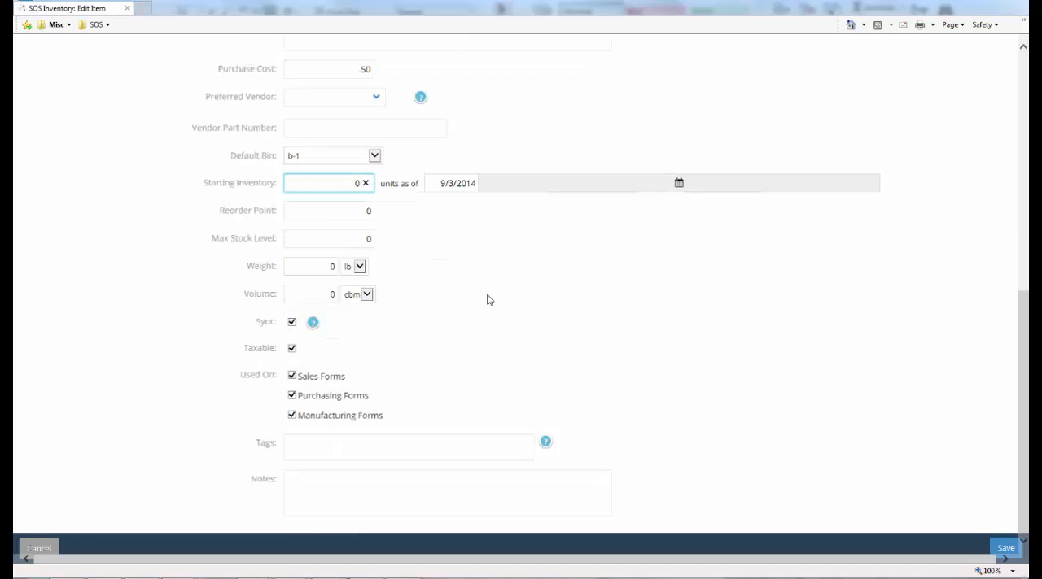
pyautogui.write('10')
pyautogui.press('Delete')
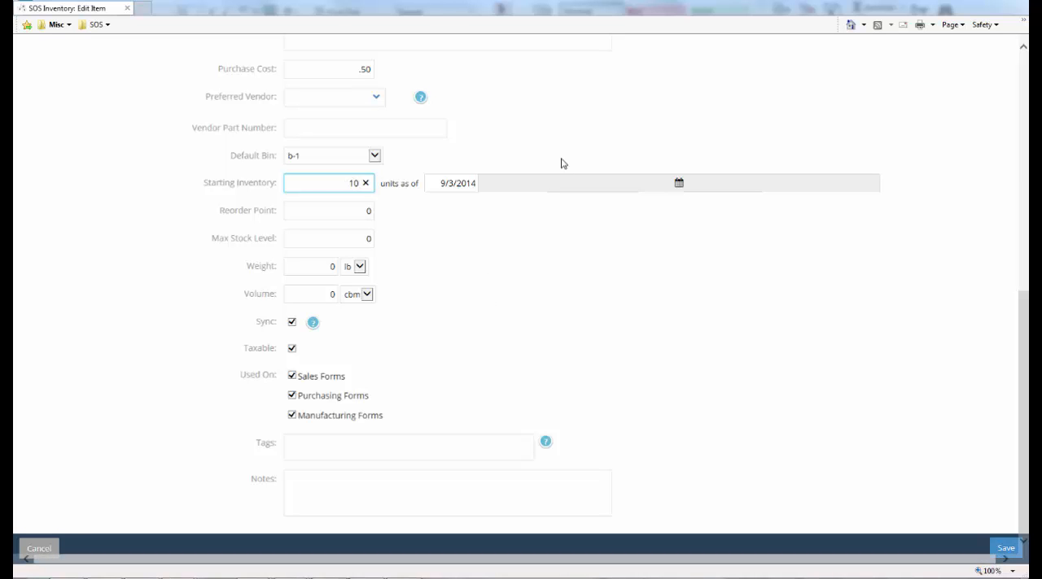
pyautogui.click(500, 189)
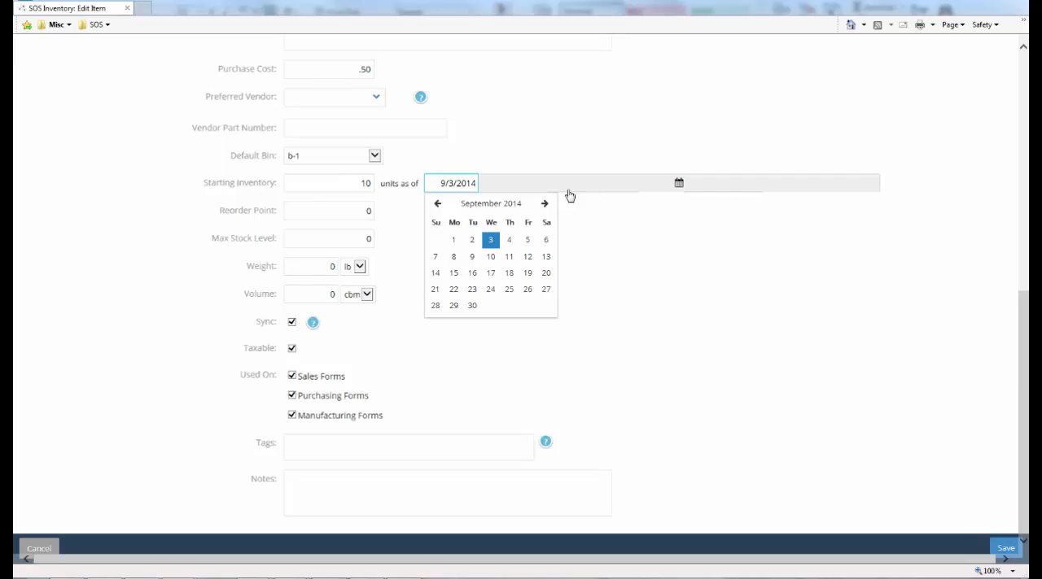
pyautogui.click(492, 243)
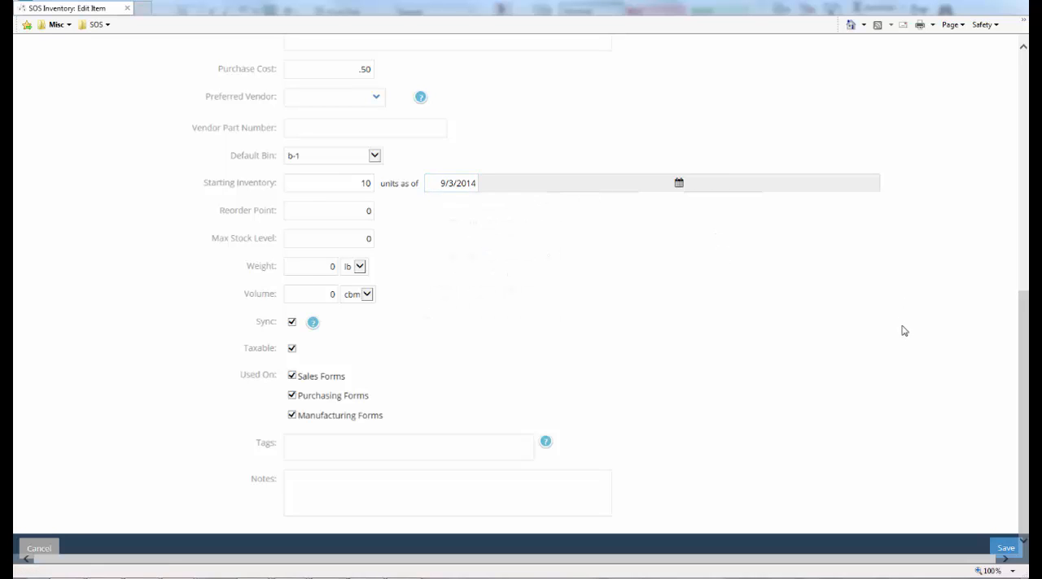
pyautogui.click(321, 448)
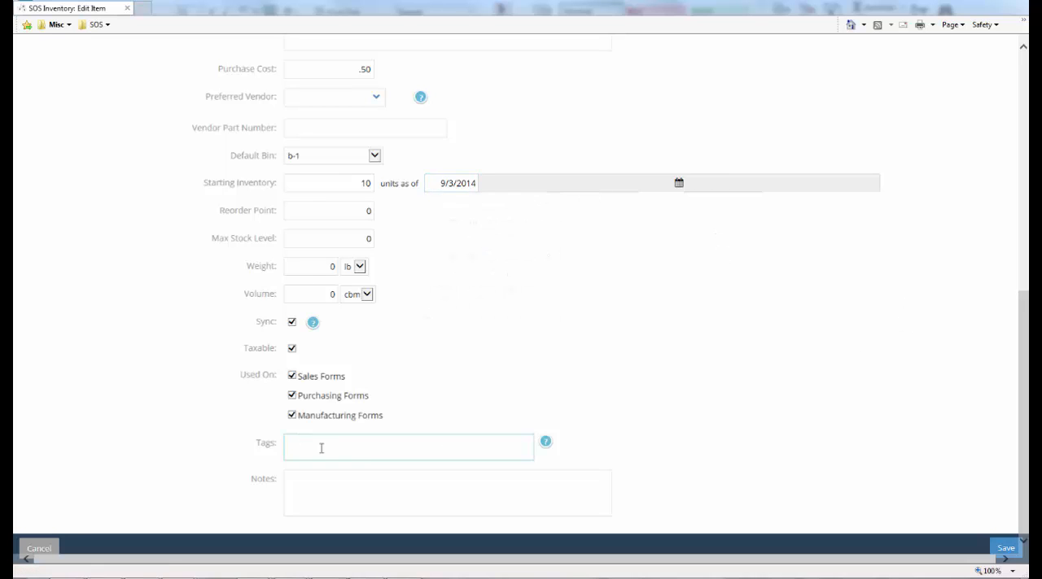
pyautogui.click(1006, 549)
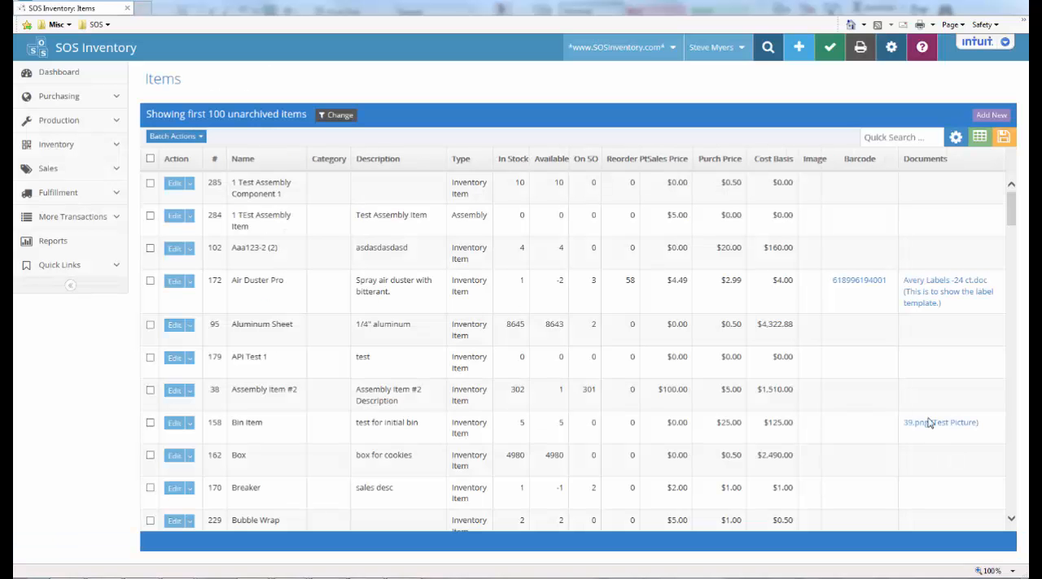
# Create another new item named "1 Test Assembly Component 2"
pyautogui.click(798, 47)
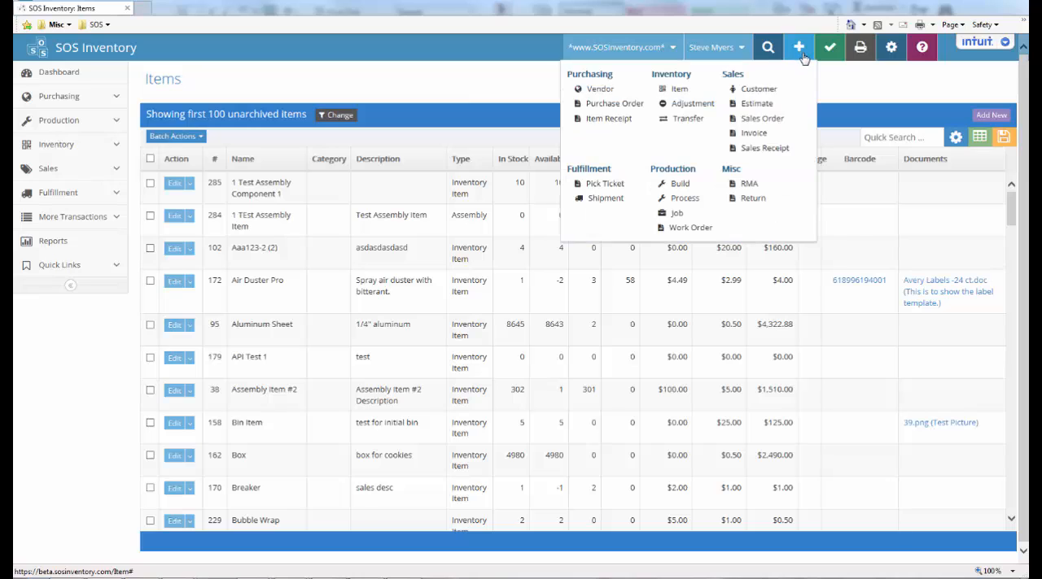
pyautogui.click(680, 89)
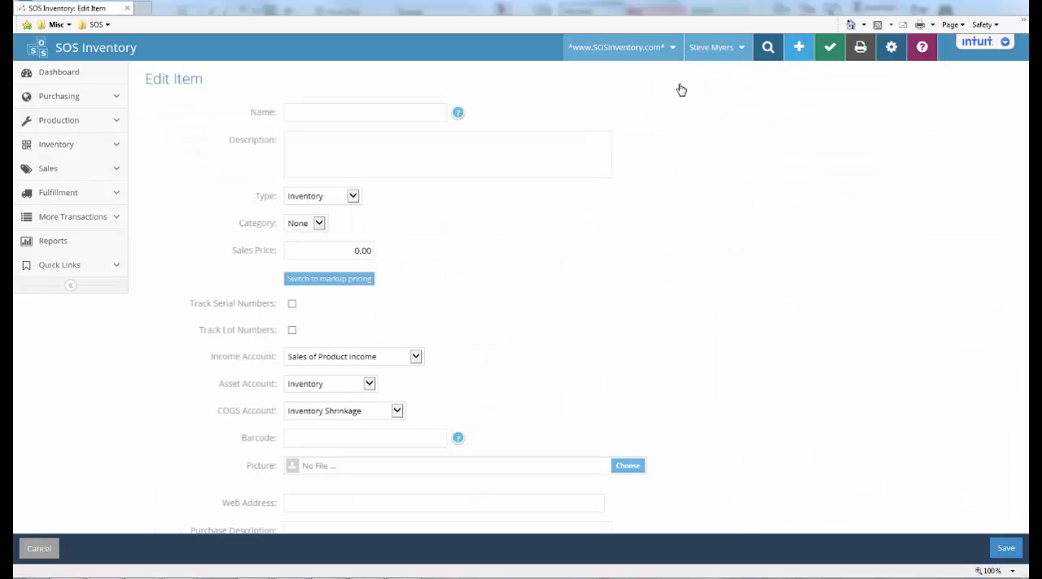
pyautogui.click(304, 111)
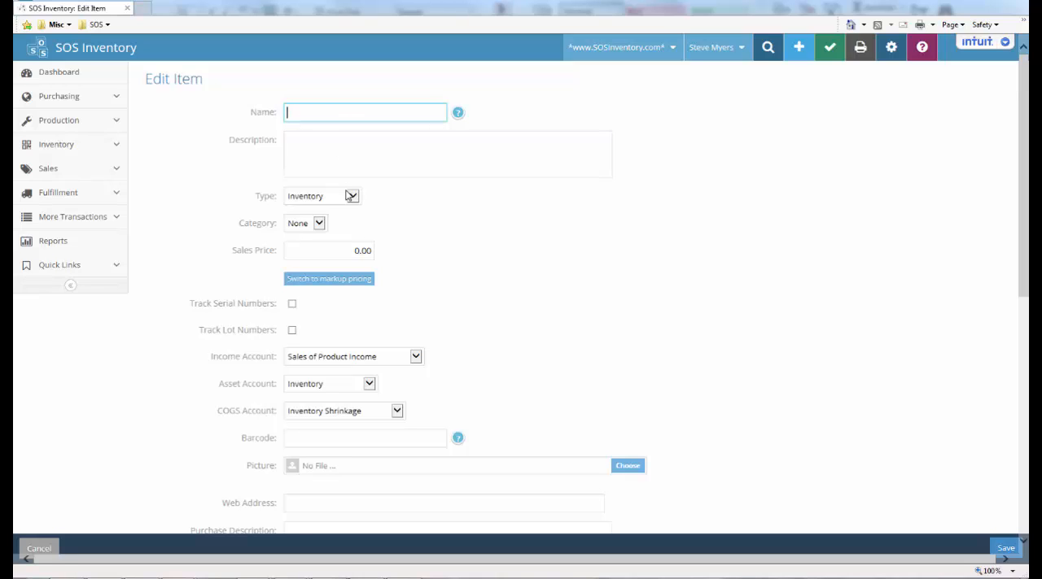
pyautogui.write('1 Test Ass')
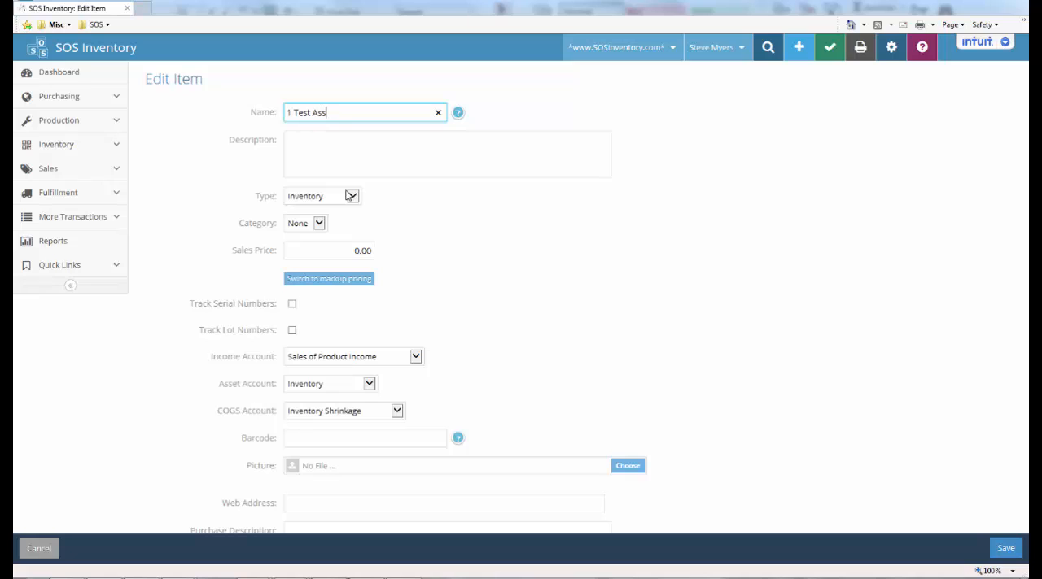
pyautogui.write('embly Component 2')
# Keep the second component's type as Inventory and set its COGS account to Cost of Goods Sold
pyautogui.click(353, 197)
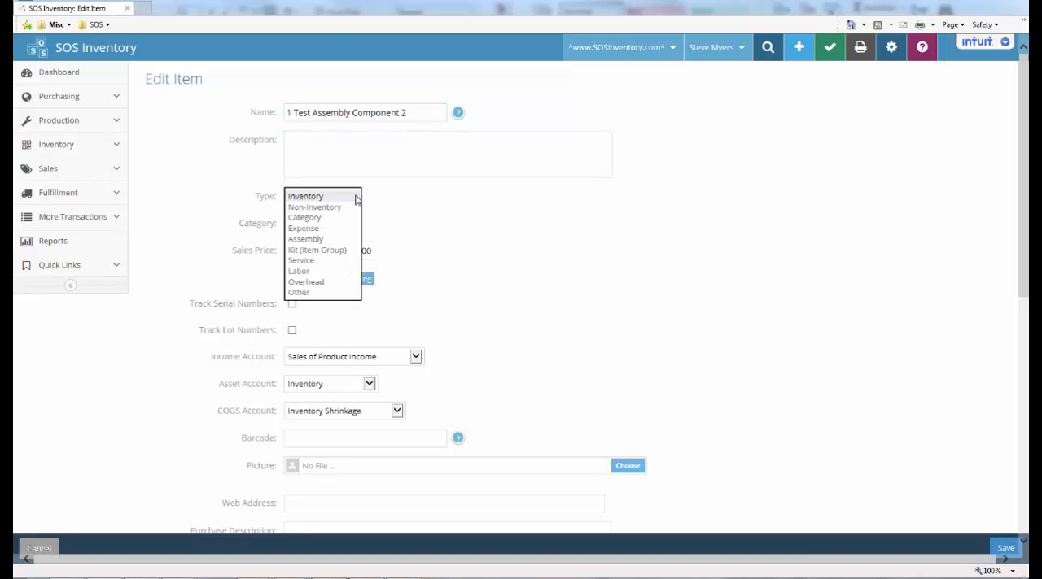
pyautogui.click(355, 200)
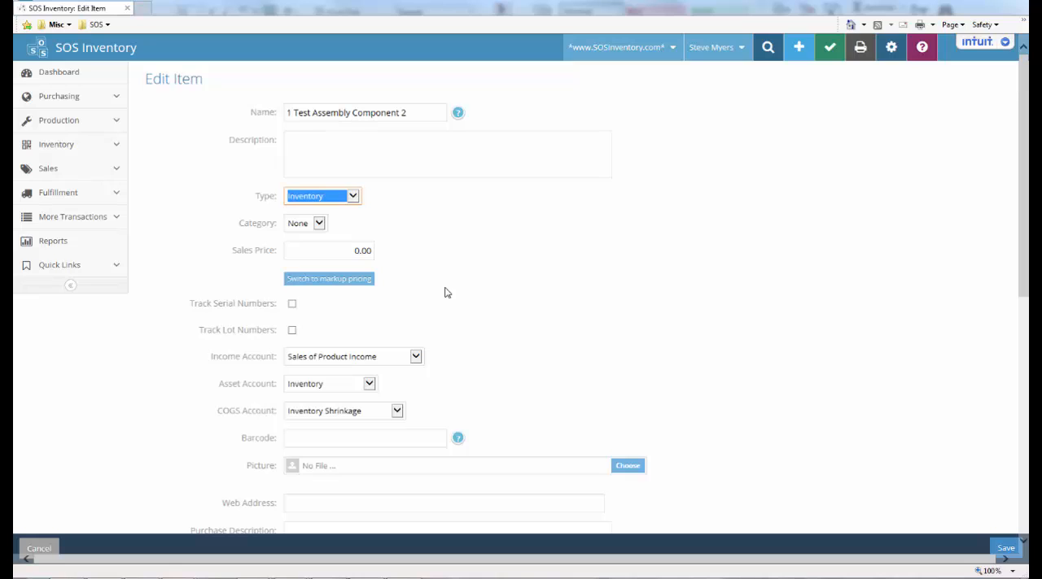
pyautogui.scroll(-2, 444, 293)
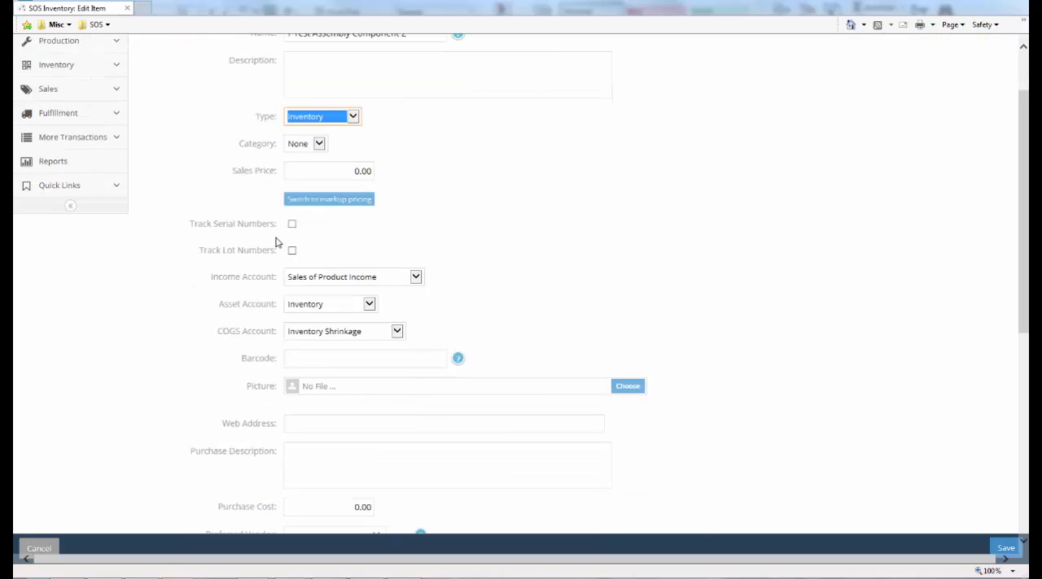
pyautogui.click(349, 332)
pyautogui.click(349, 353)
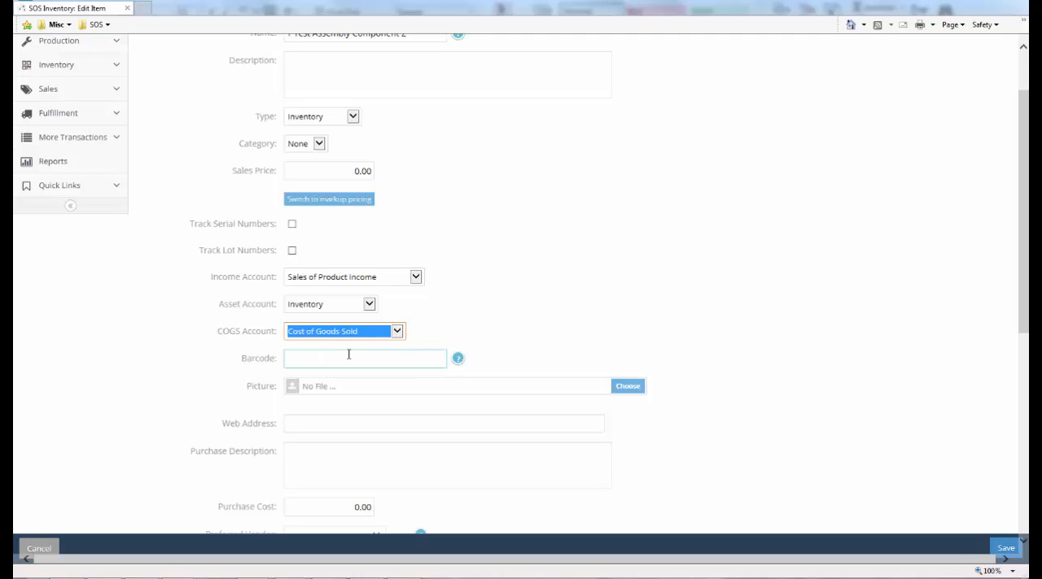
# Set the purchase cost of 1 Test Assembly Component 2 to 1.00
pyautogui.scroll(-4, 488, 341)
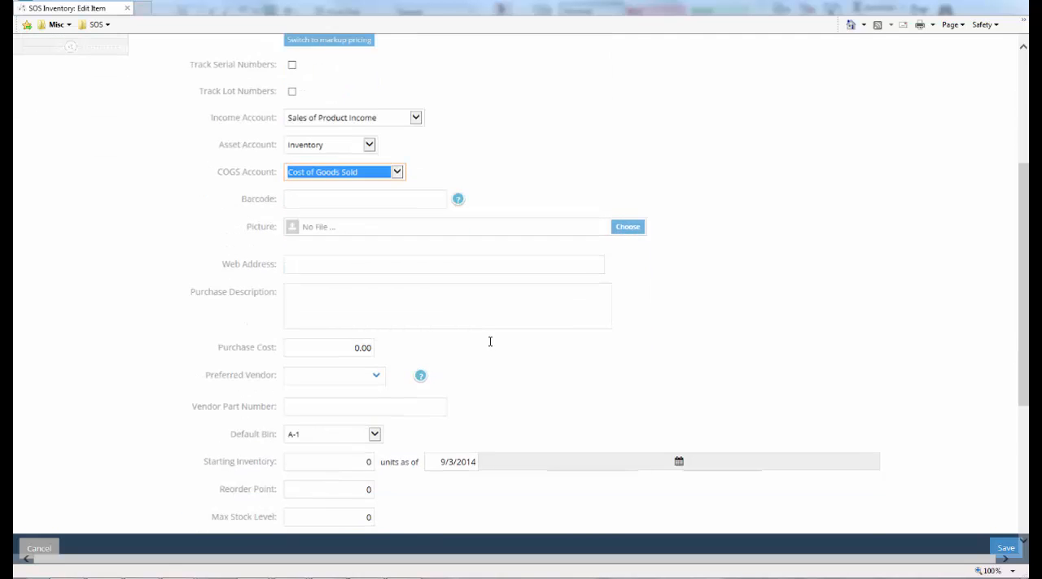
pyautogui.scroll(-2, 490, 347)
pyautogui.click(346, 269)
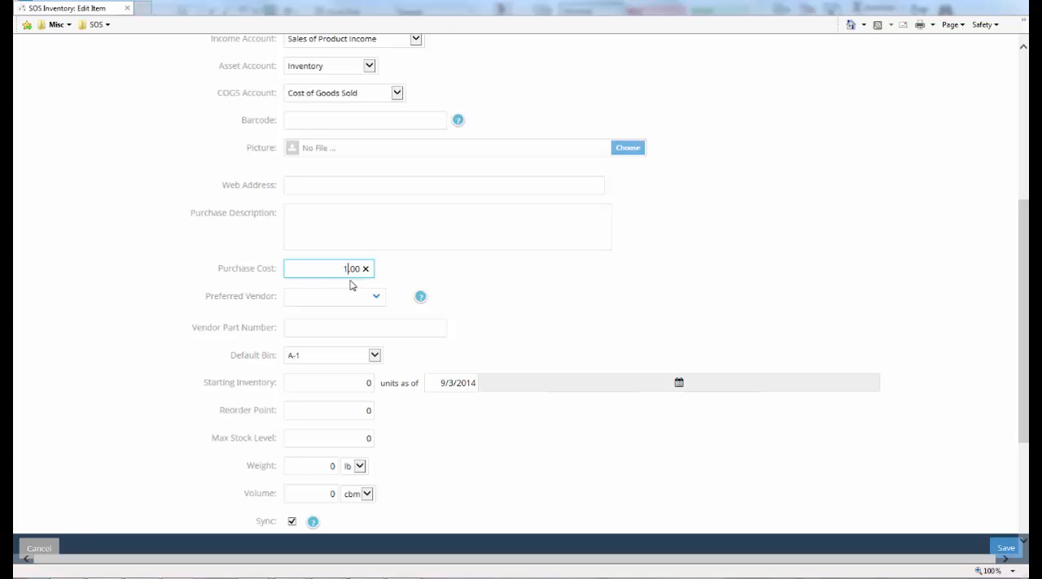
# Set the second component's starting inventory to 5 units, keep it used on Manufacturing Forms, and save the item
pyautogui.click(347, 382)
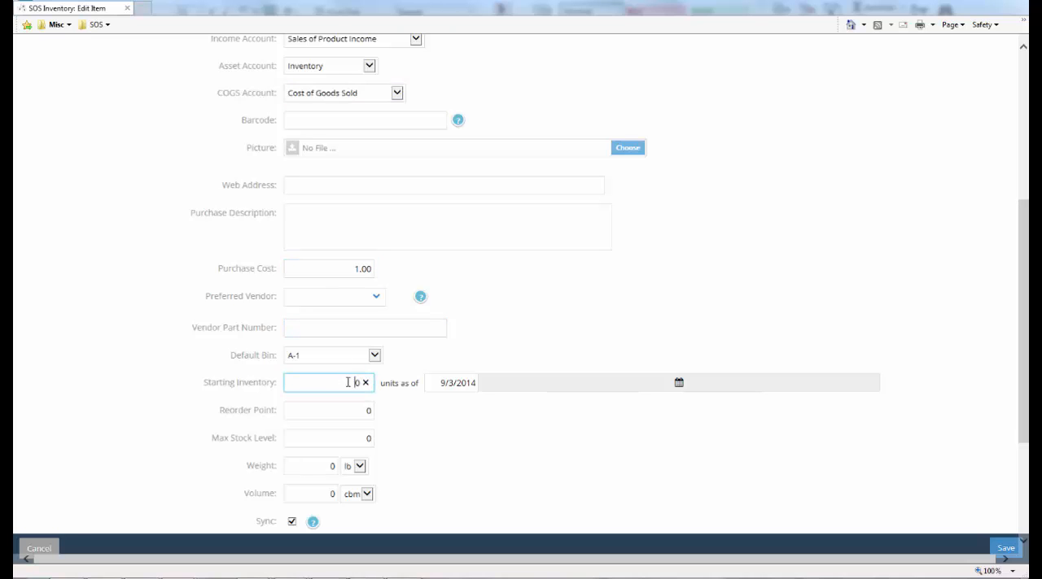
pyautogui.press('Delete')
pyautogui.write('5')
pyautogui.click(510, 482)
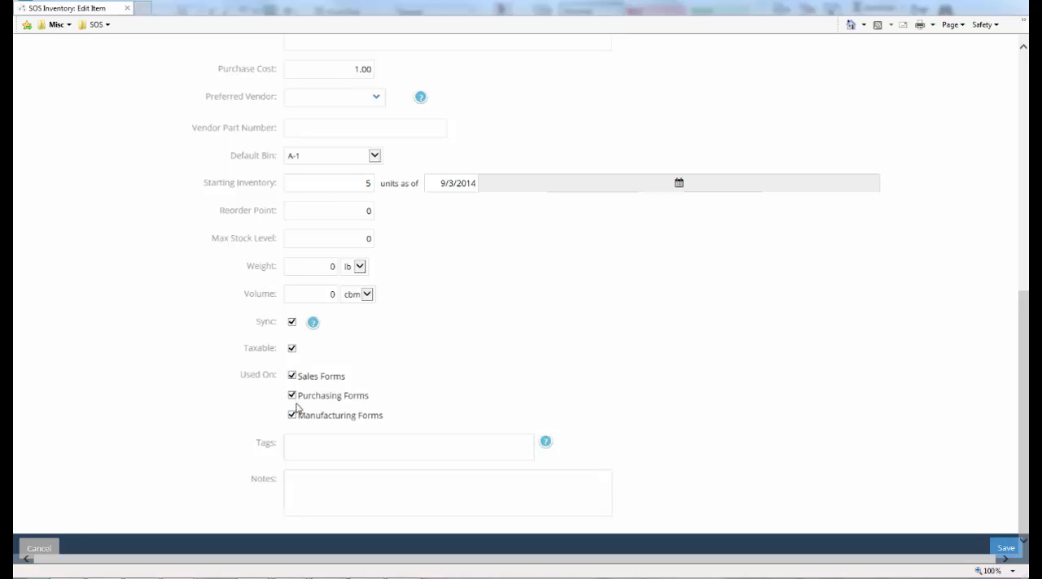
pyautogui.moveTo(372, 418); pyautogui.dragTo(327, 418)
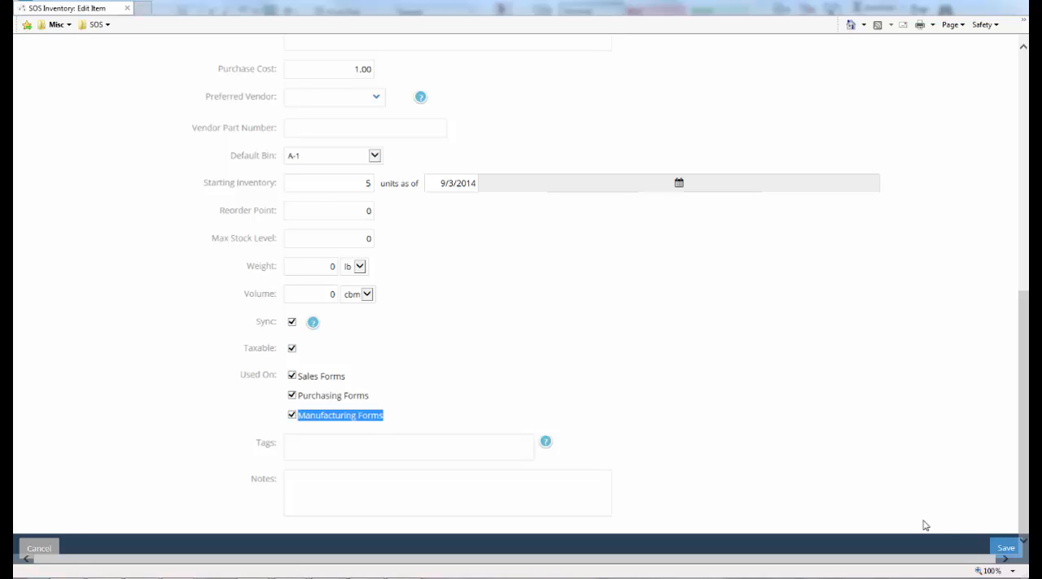
pyautogui.click(1003, 552)
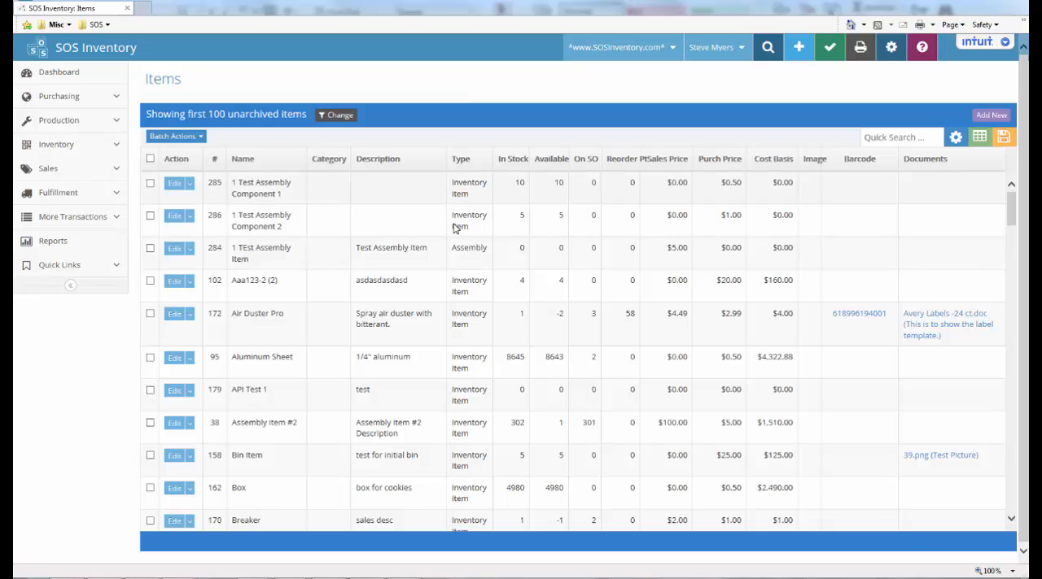
# Edit the bill of materials of 1 TEst Assembly Item and add 1 Test Assembly Component 1 with a quantity of 2
pyautogui.click(189, 249)
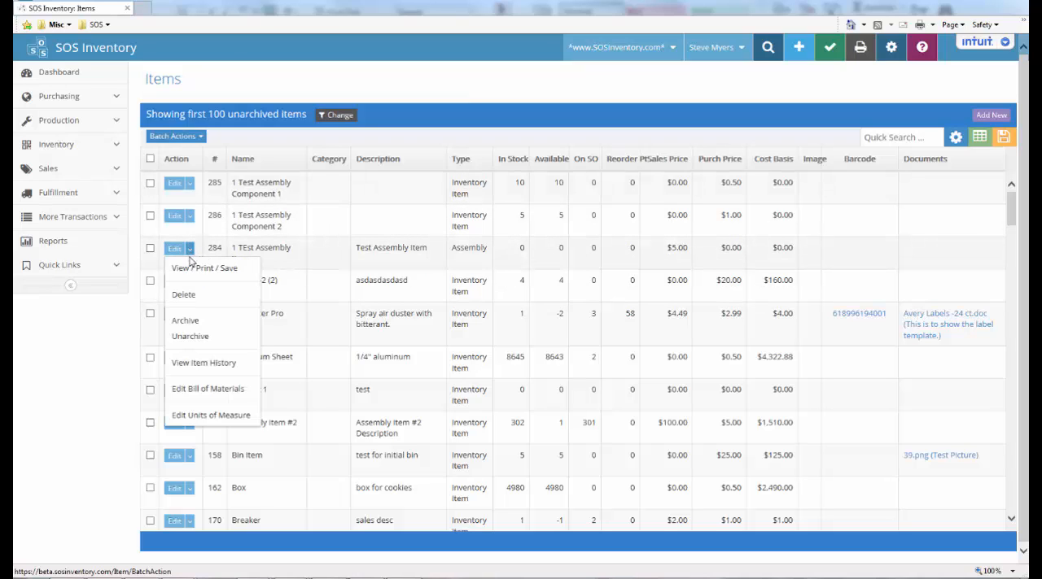
pyautogui.click(194, 394)
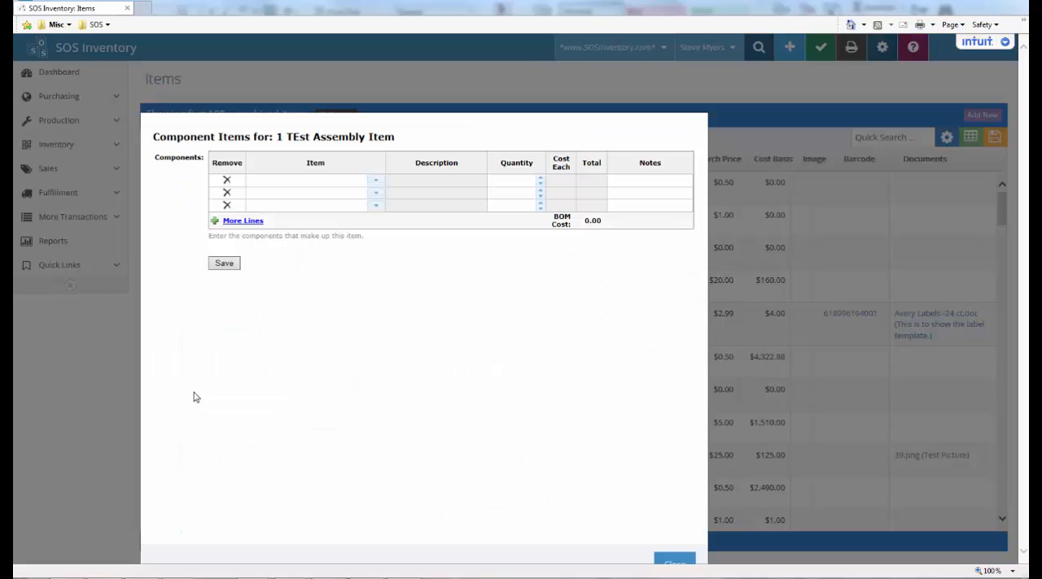
pyautogui.click(376, 182)
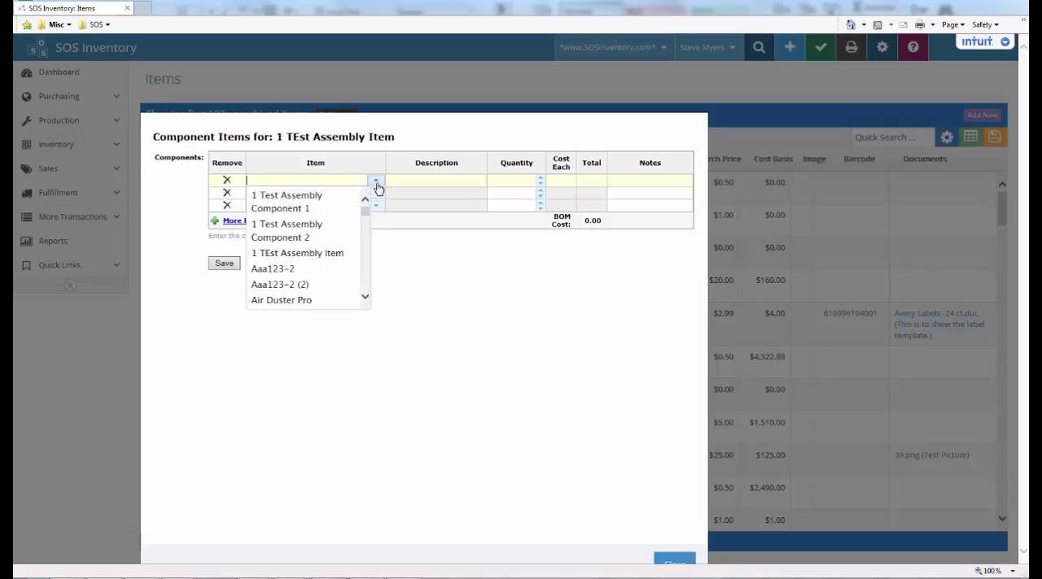
pyautogui.click(315, 203)
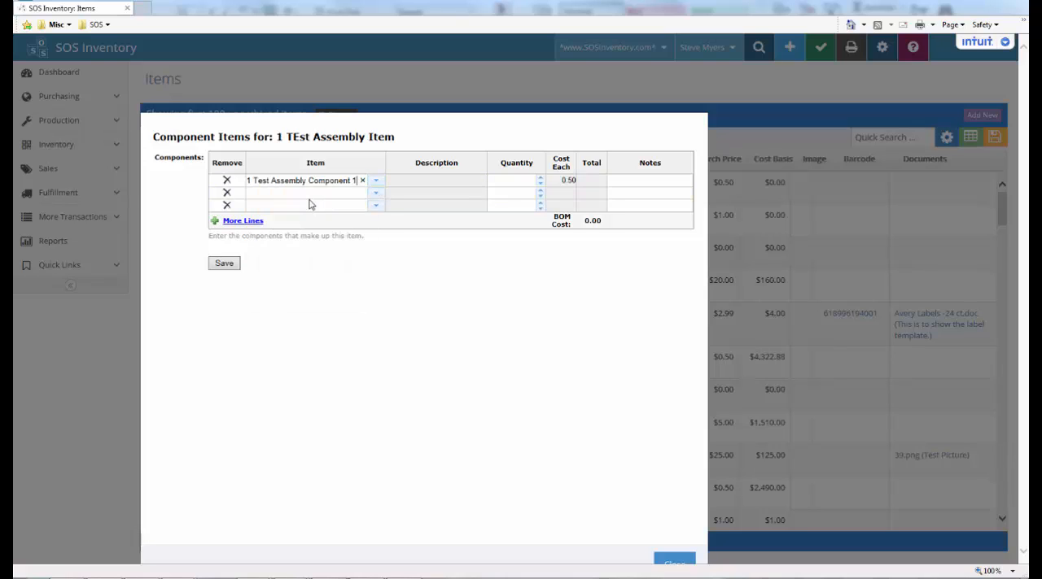
pyautogui.click(540, 179)
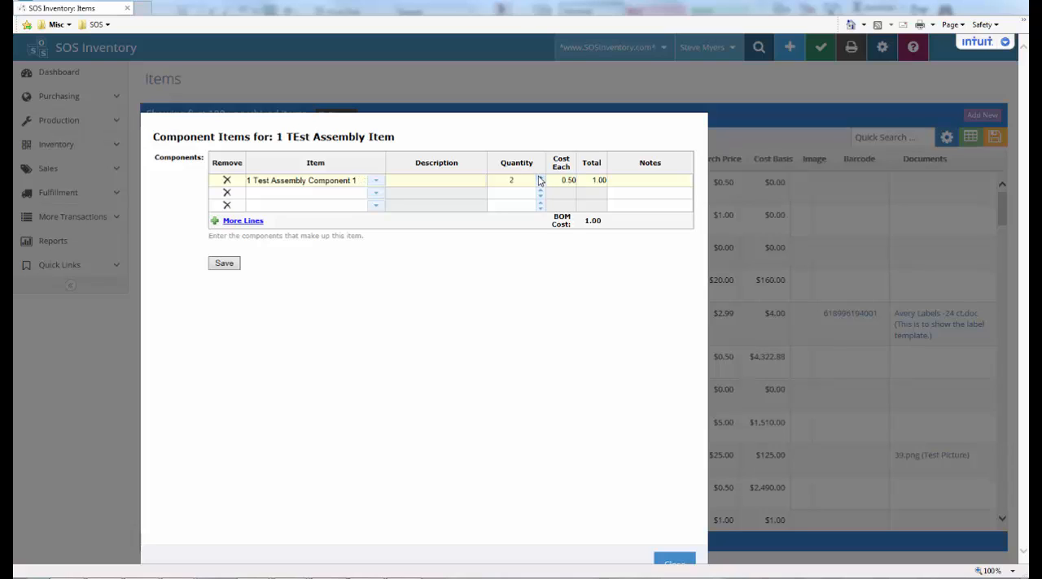
# Add 1 Test Assembly Component 2 with a quantity of 1 to the component list and save the bill of materials
pyautogui.click(241, 221)
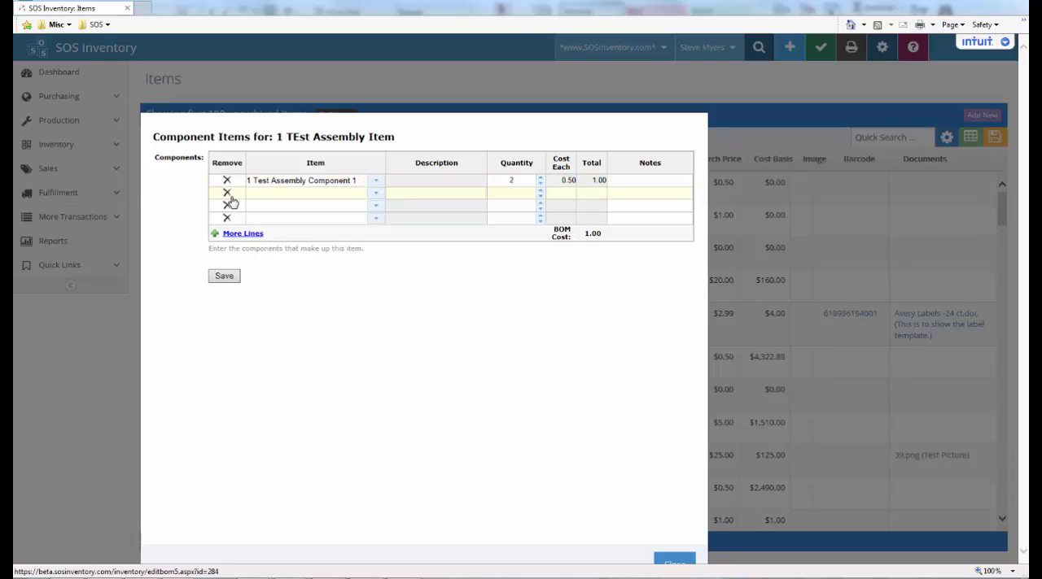
pyautogui.click(375, 195)
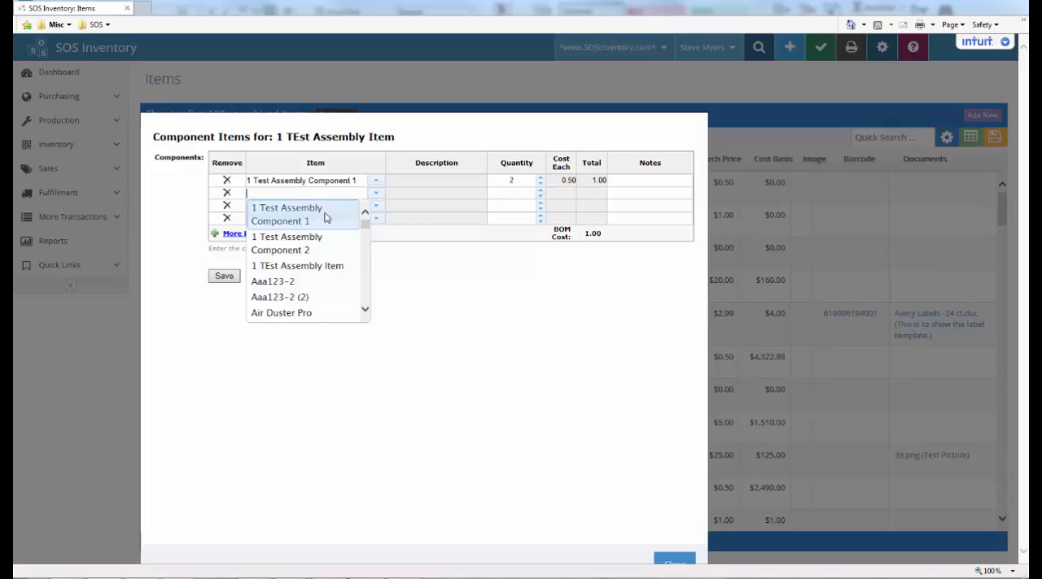
pyautogui.click(305, 243)
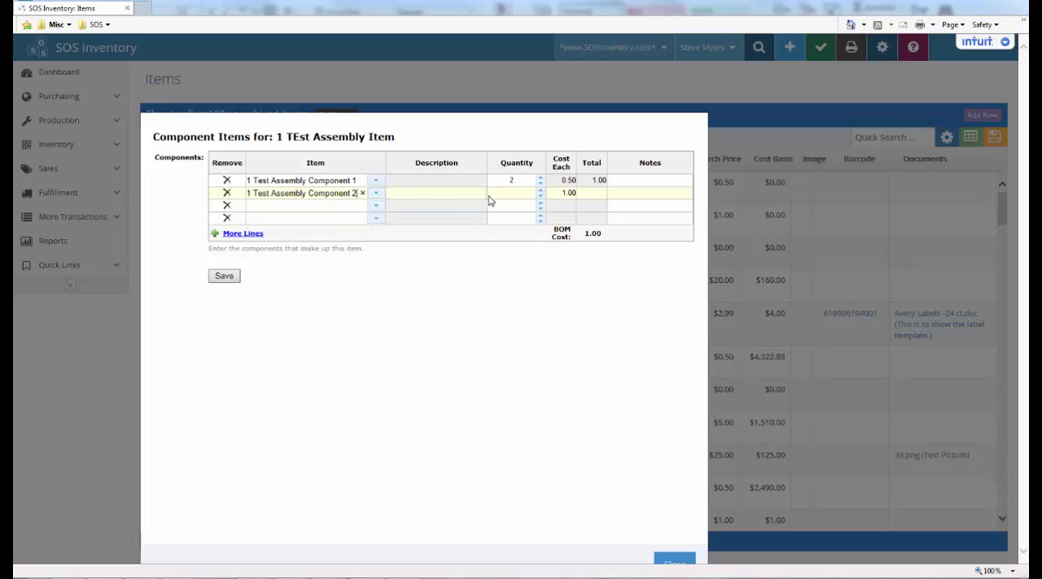
pyautogui.click(539, 190)
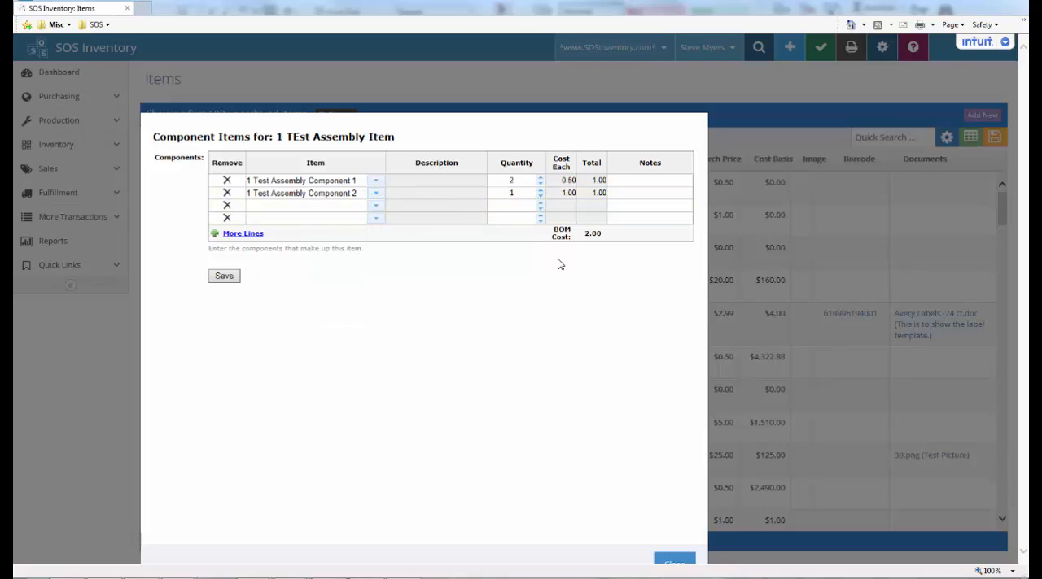
pyautogui.click(223, 277)
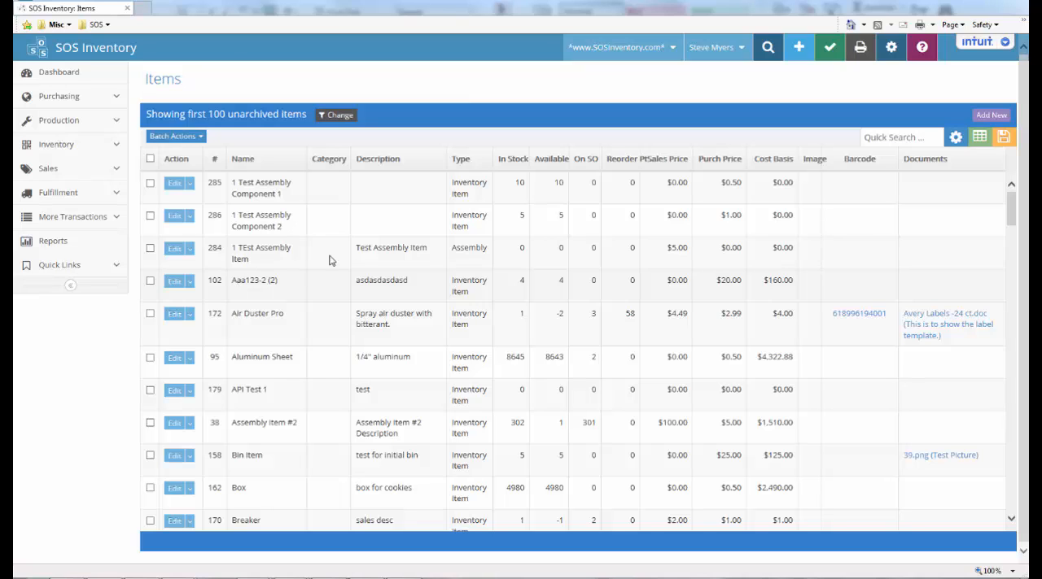
# Create a build transaction for 1 TEst Assembly Item with a quantity to build of 1 and retrieve its components
pyautogui.click(800, 49)
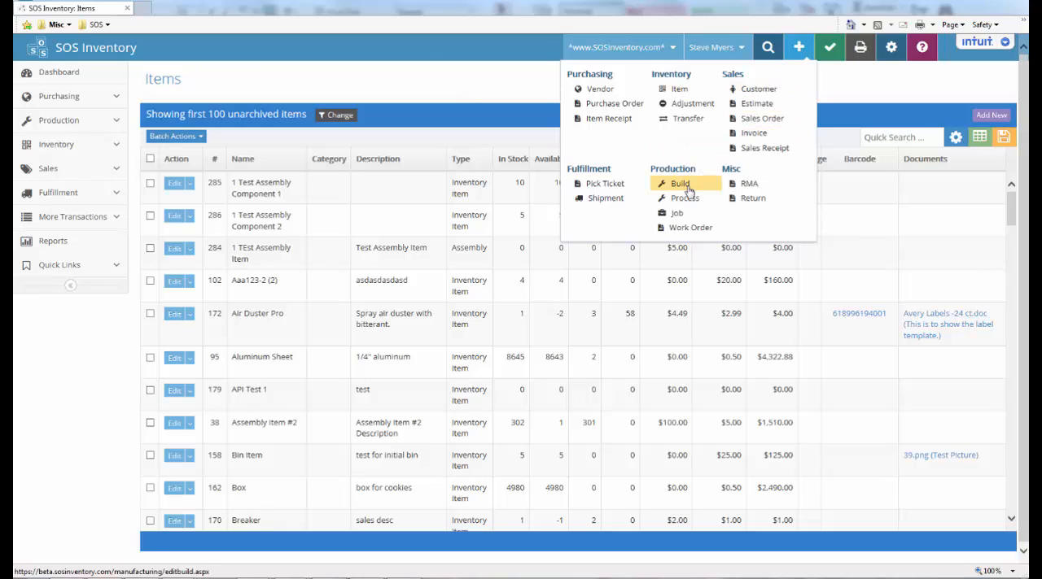
pyautogui.click(682, 185)
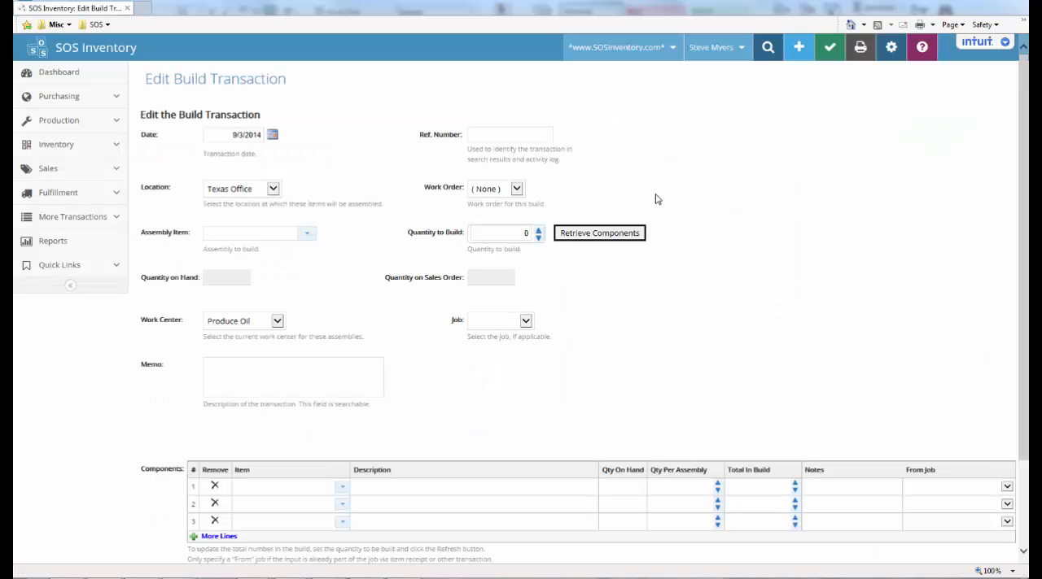
pyautogui.click(305, 236)
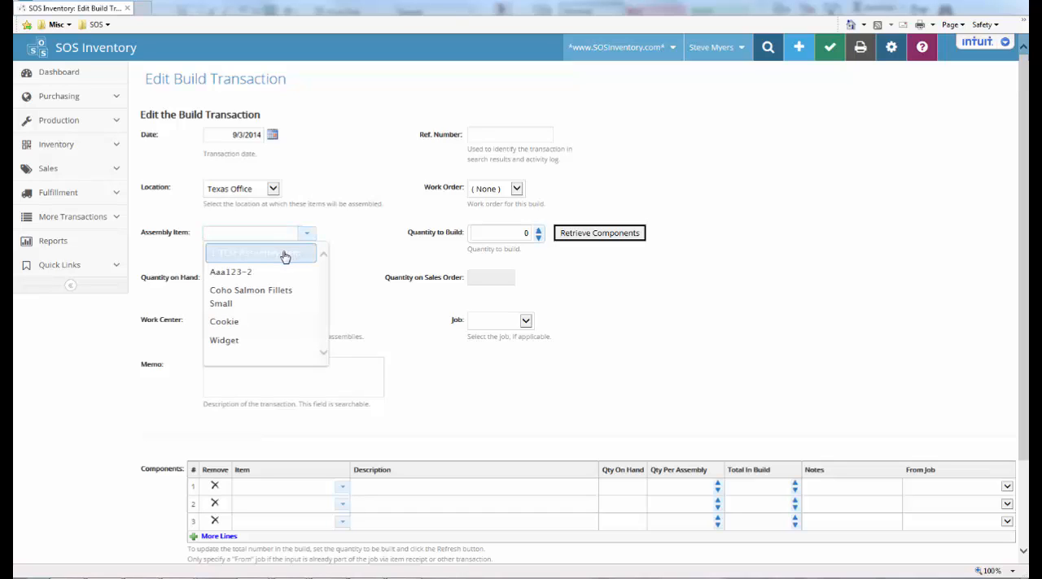
pyautogui.click(284, 255)
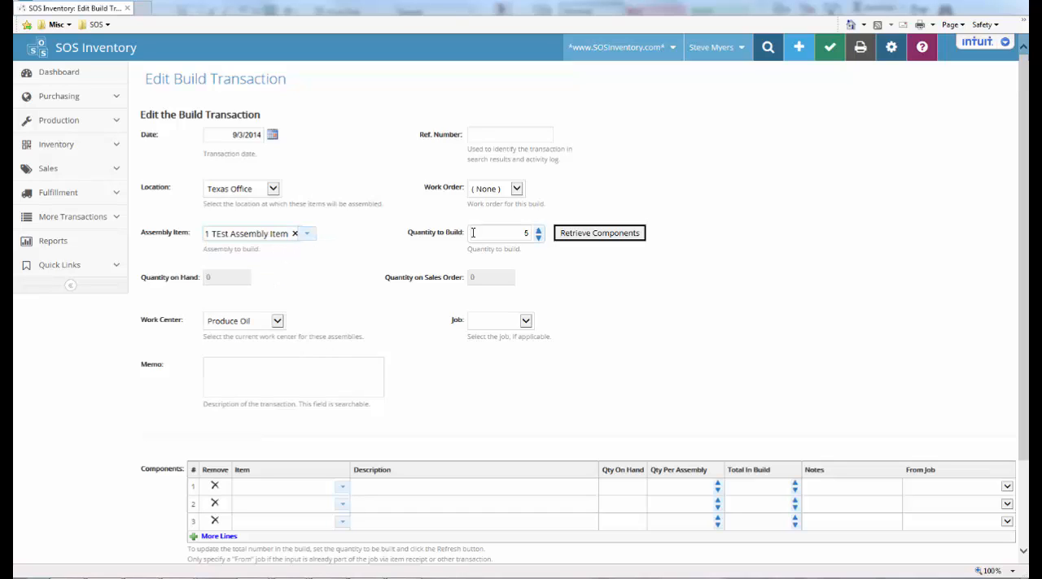
pyautogui.click(522, 234)
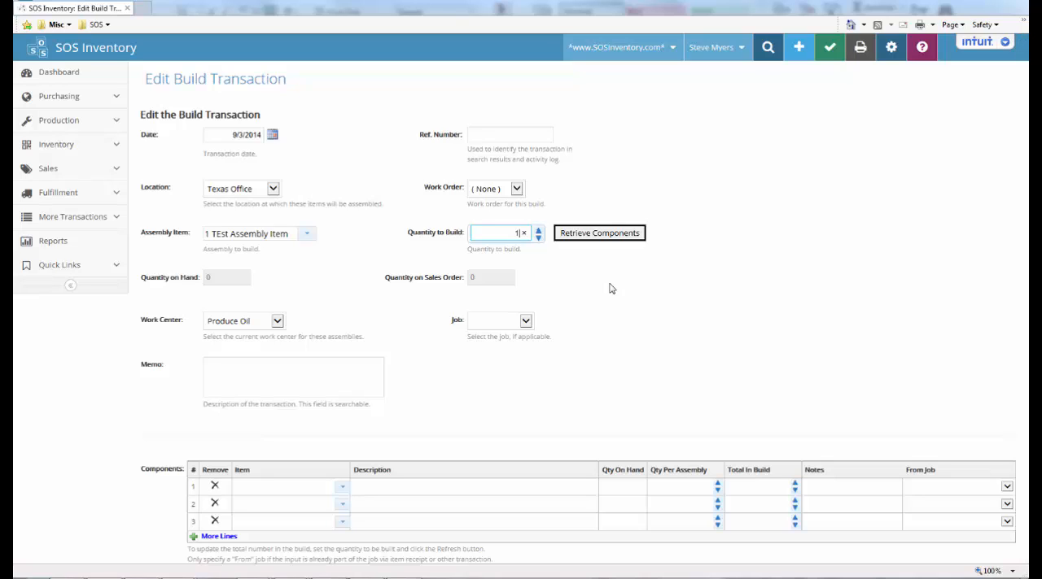
pyautogui.click(598, 235)
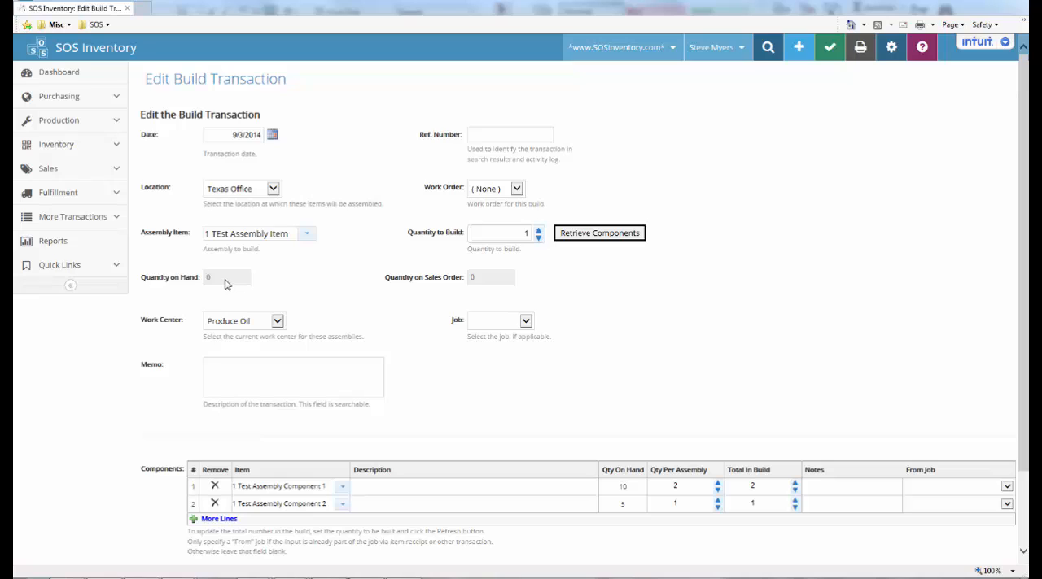
# Set the build's work center to Finished Goods and save the build transaction
pyautogui.click(277, 323)
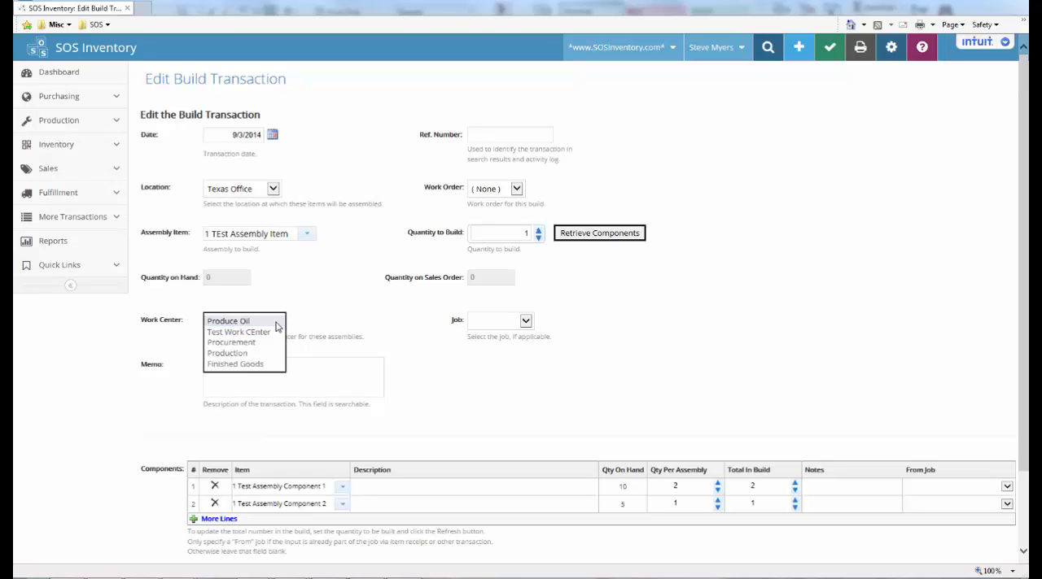
pyautogui.click(256, 365)
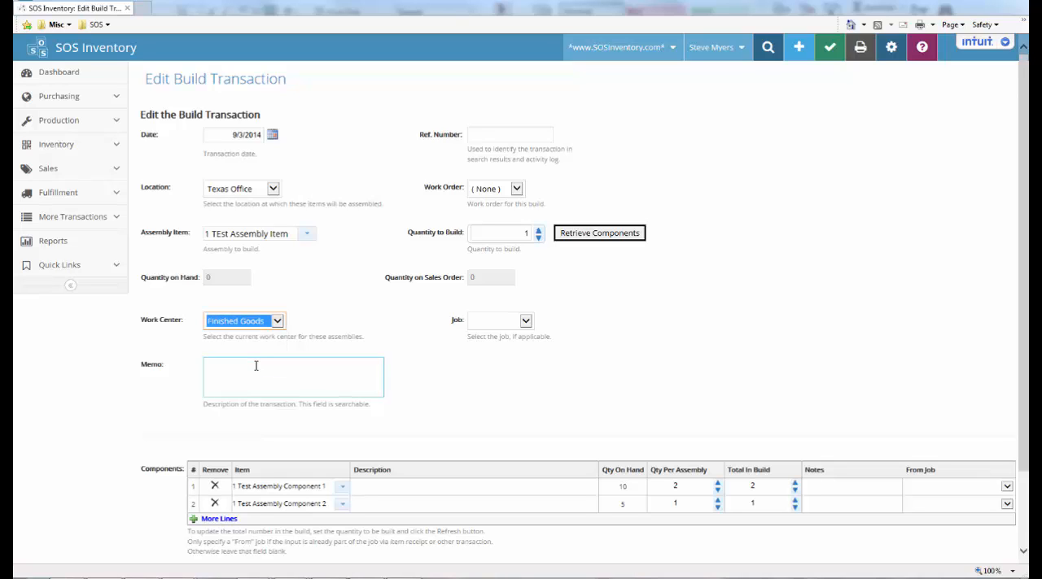
pyautogui.scroll(-3, 256, 367)
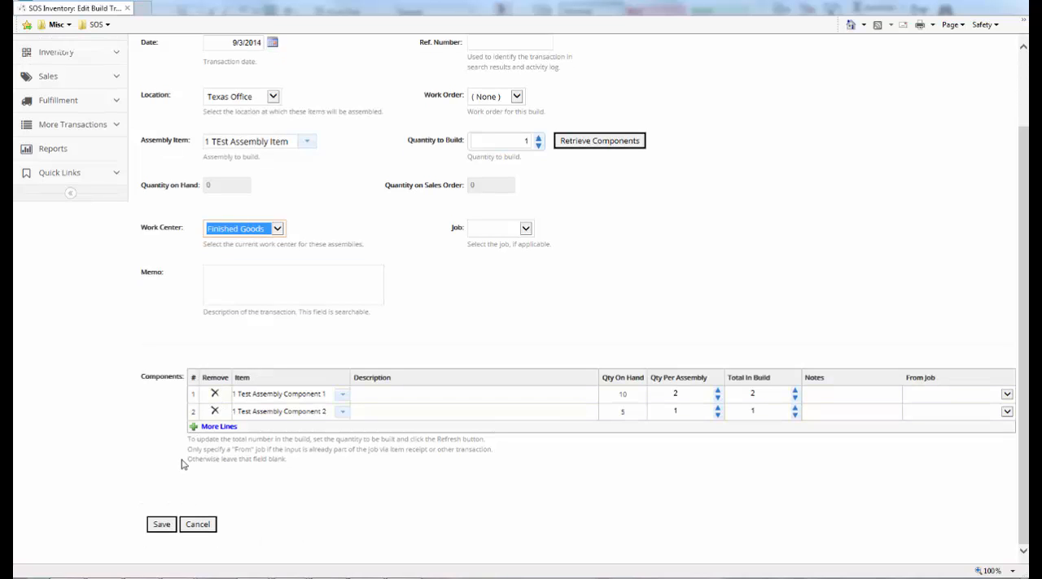
pyautogui.click(161, 527)
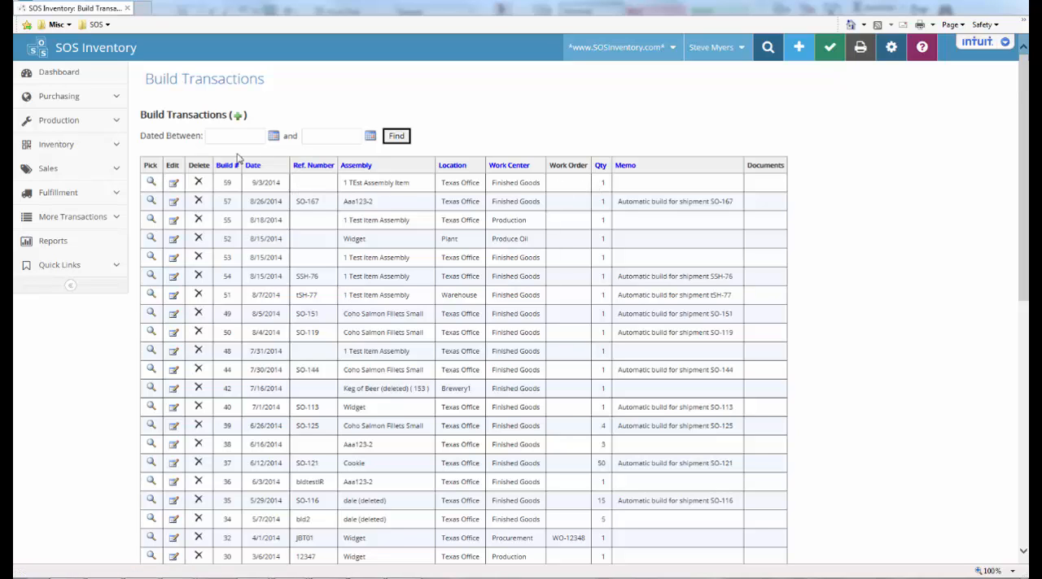
# Open the inventory item list to check the stock of the assembly and its components after the build
pyautogui.click(104, 148)
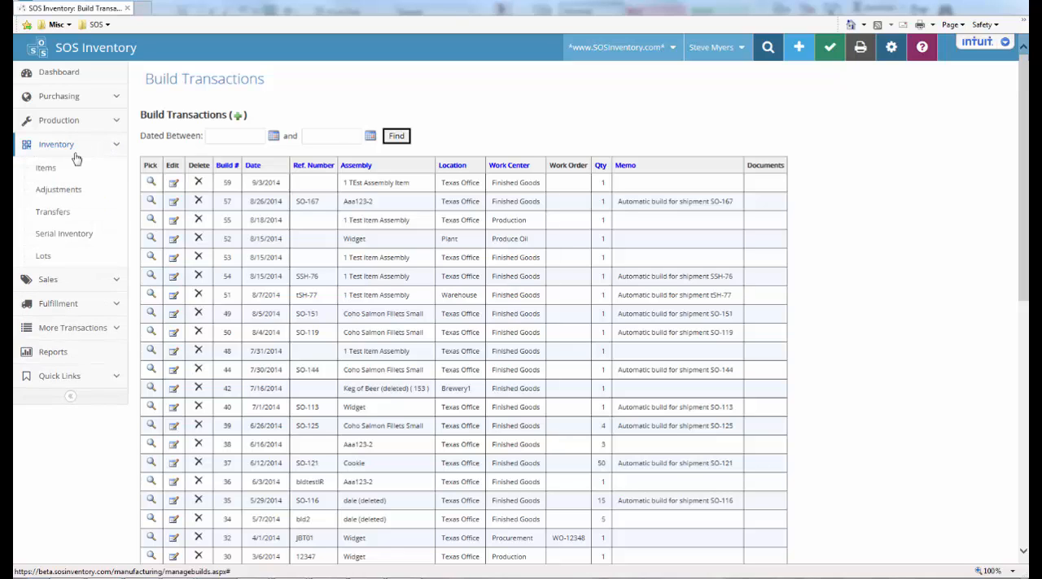
pyautogui.click(51, 171)
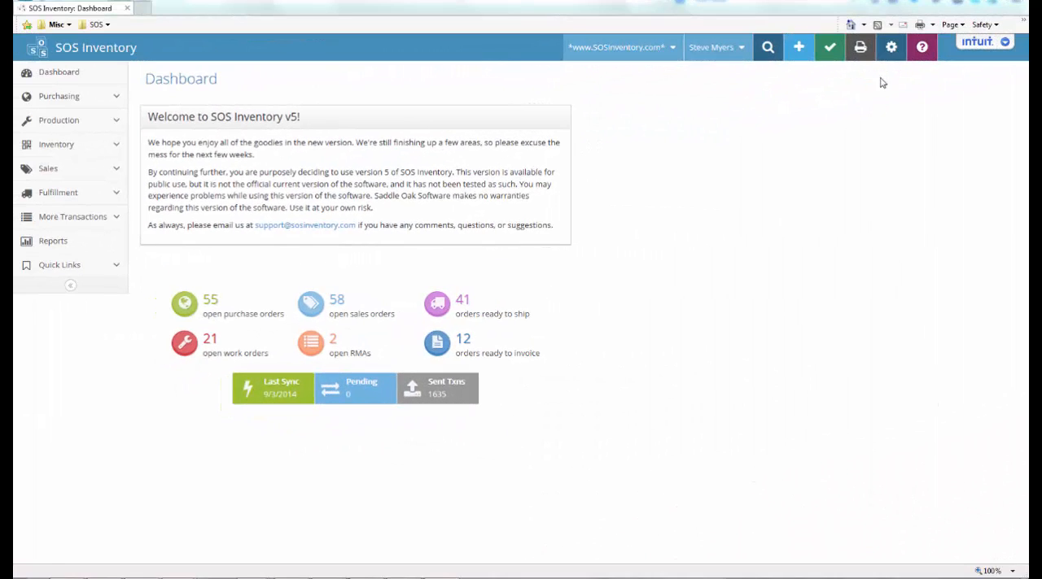
# Open the inventory settings and examine the Auto-Build Assemblies option and its description
pyautogui.click(891, 49)
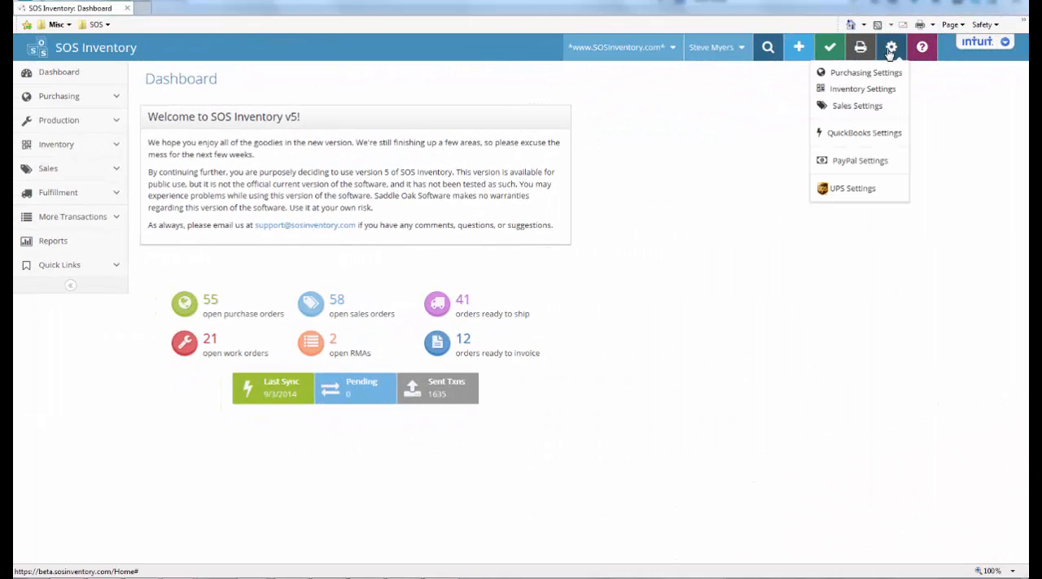
pyautogui.click(884, 92)
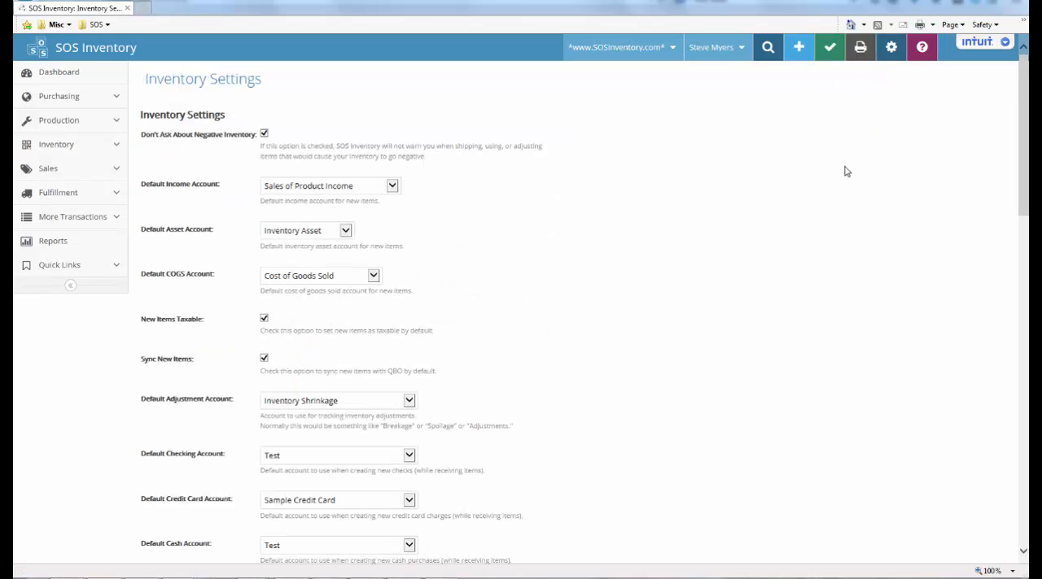
pyautogui.scroll(-15, 839, 179)
pyautogui.scroll(-4, 839, 188)
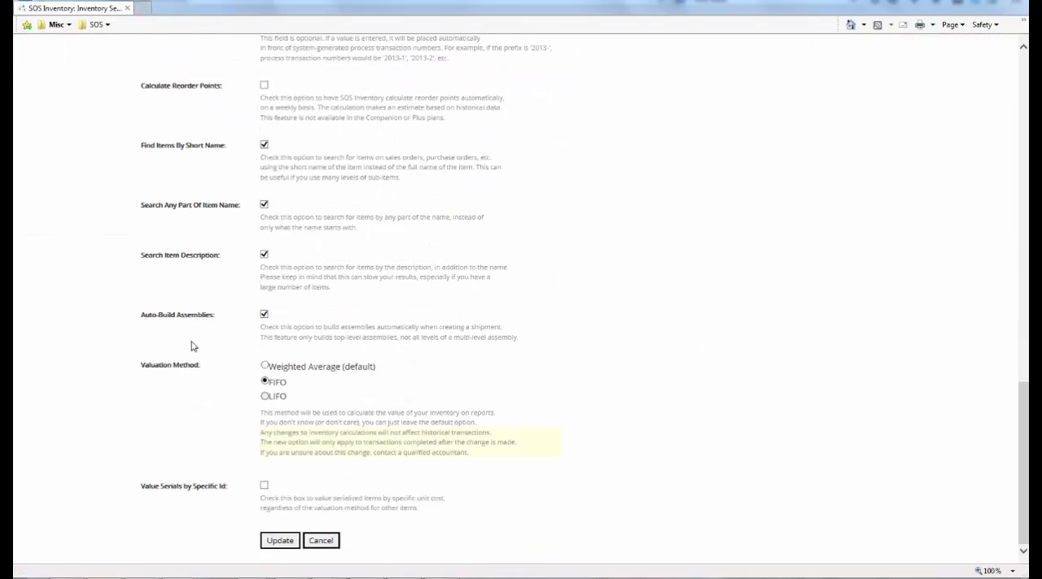
pyautogui.moveTo(158, 315); pyautogui.dragTo(174, 317)
pyautogui.tripleClick(144, 317)
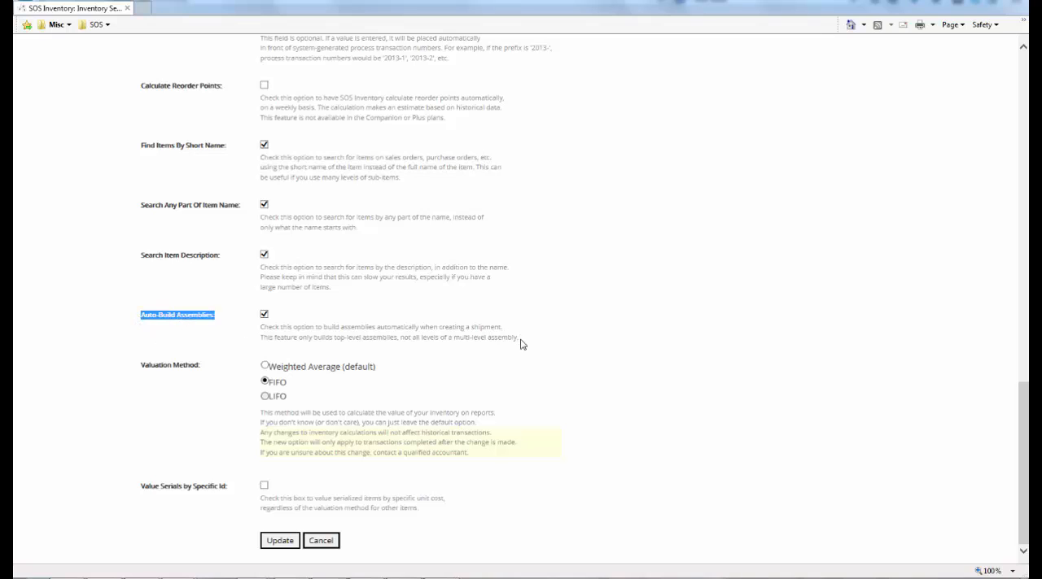
pyautogui.moveTo(520, 340); pyautogui.dragTo(254, 337)
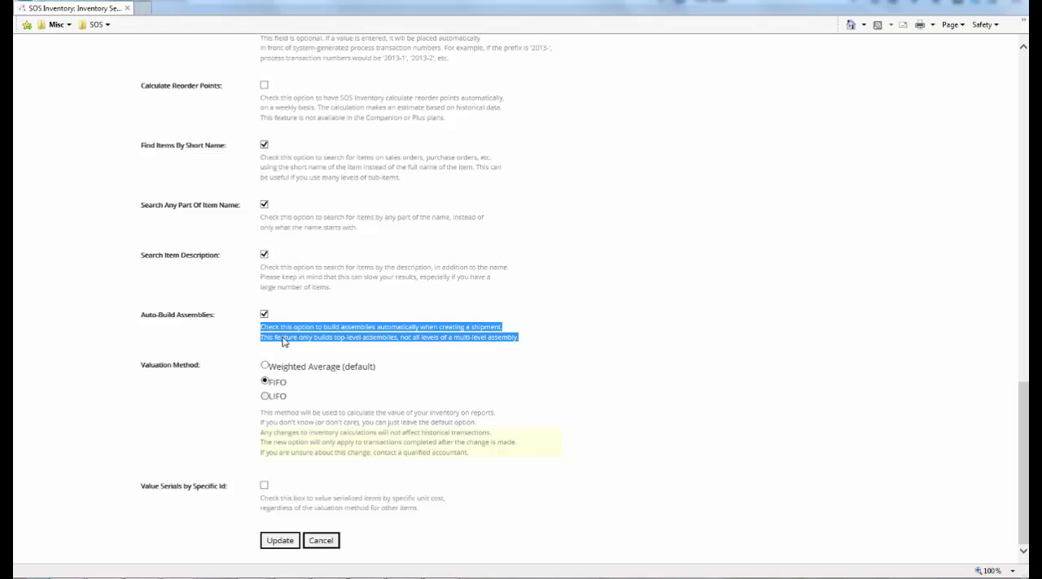
# Create a new shipment for the customer listed after Drop Ship Customer and set the shipment number to TestSH-76
pyautogui.scroll(10, 707, 318)
pyautogui.scroll(4, 707, 318)
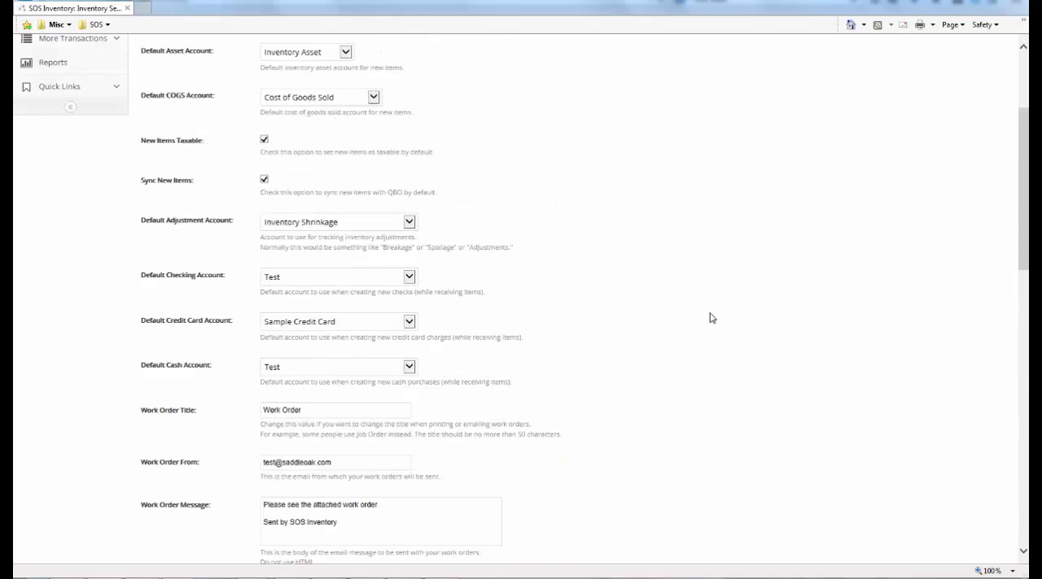
pyautogui.click(798, 55)
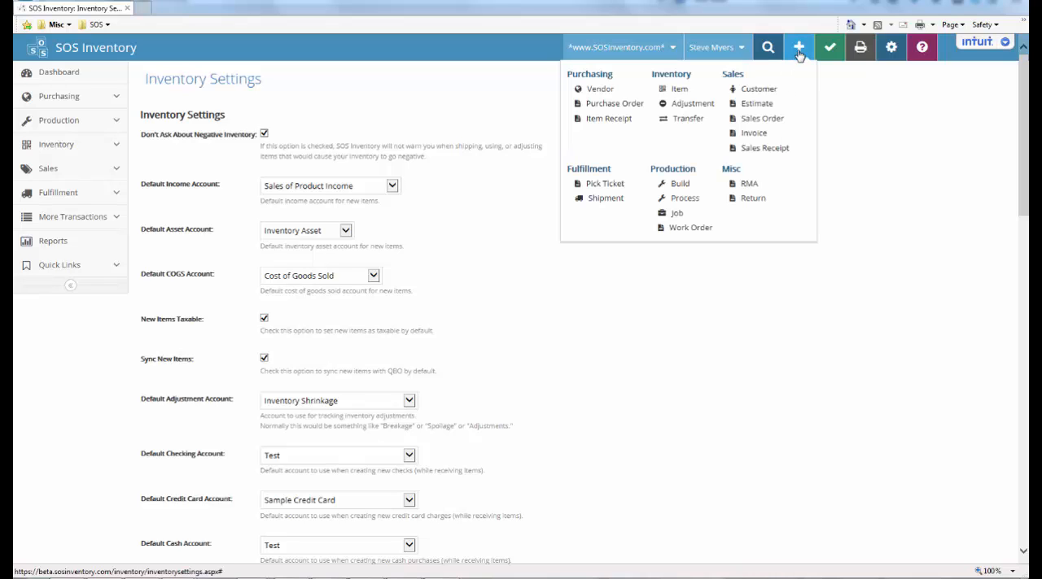
pyautogui.click(611, 201)
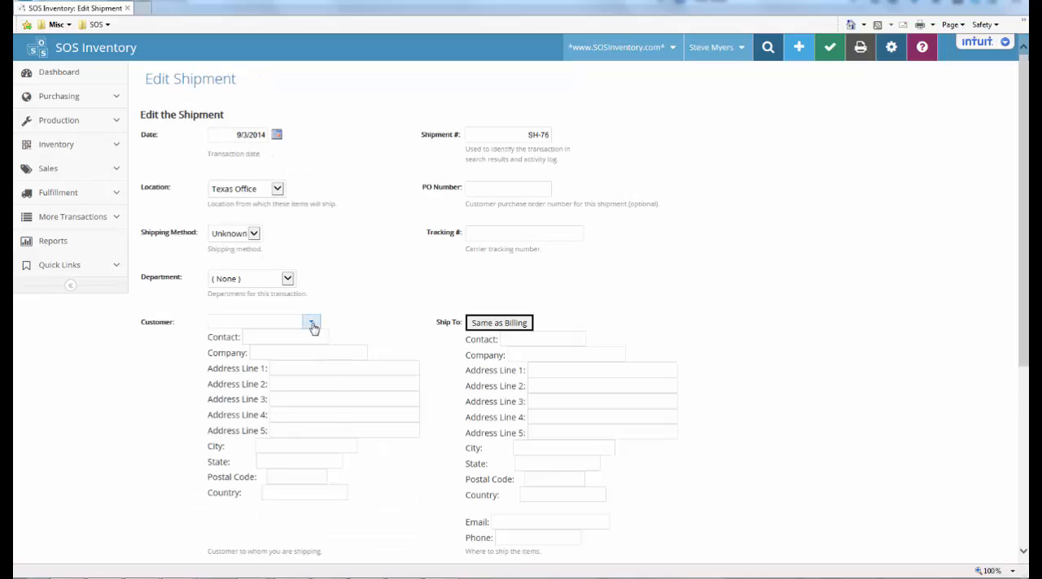
pyautogui.click(311, 322)
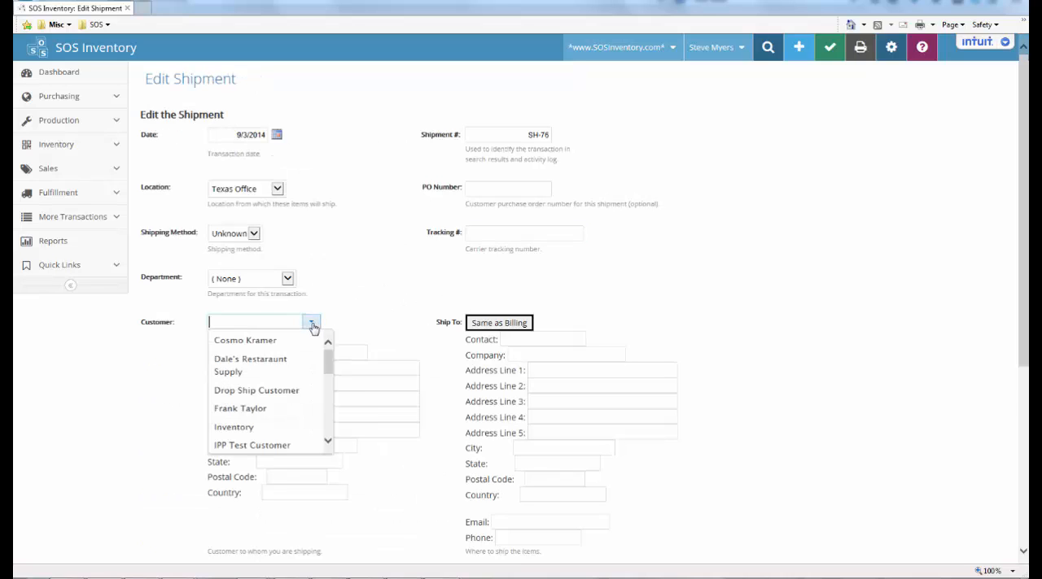
pyautogui.click(262, 410)
pyautogui.click(526, 137)
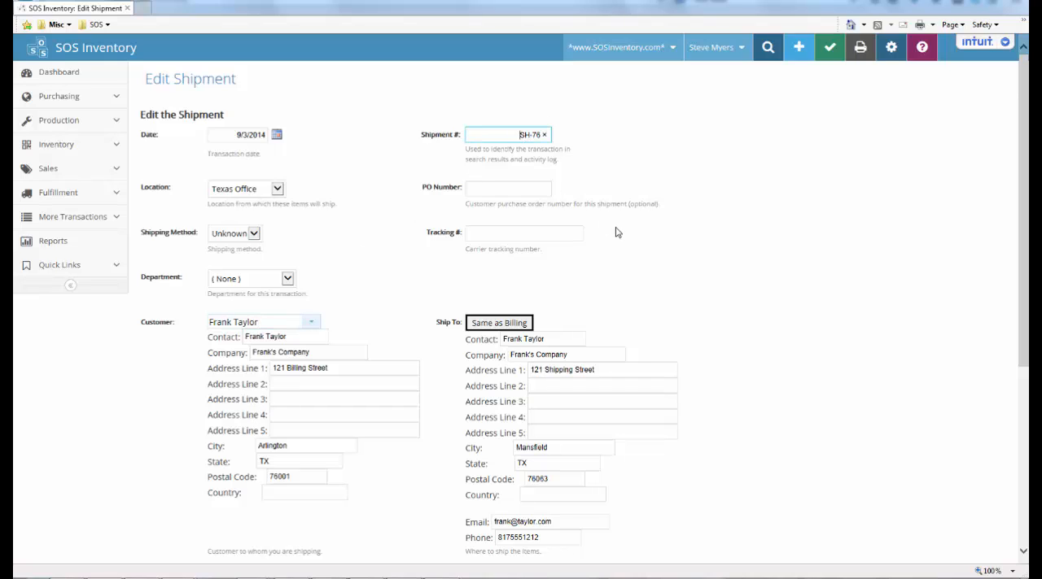
pyautogui.click(681, 265)
# Add 1 TEst Assembly Item with a quantity of 1 to the shipment's first line and save the shipment
pyautogui.scroll(-4, 679, 271)
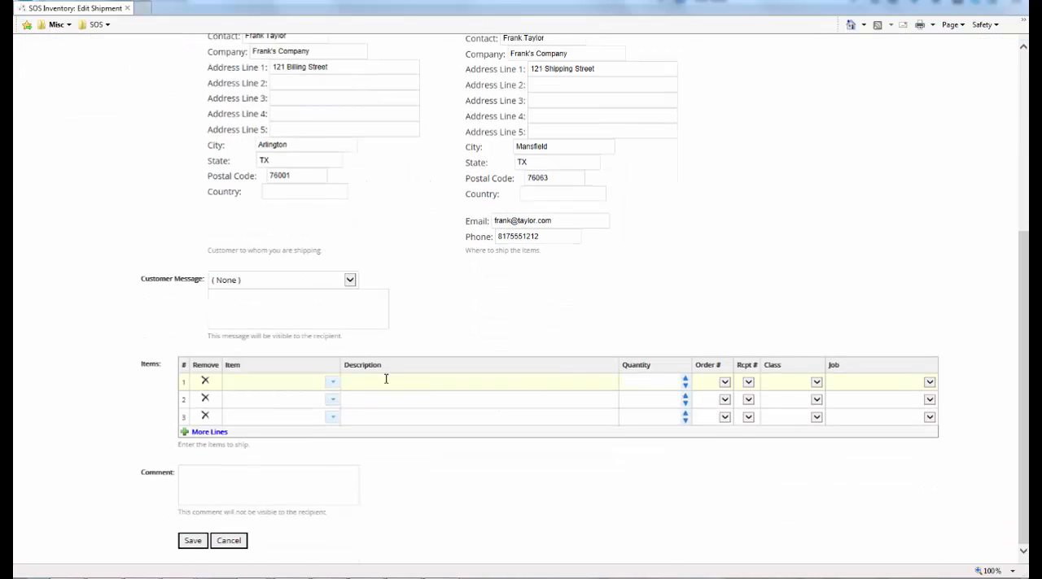
pyautogui.click(334, 384)
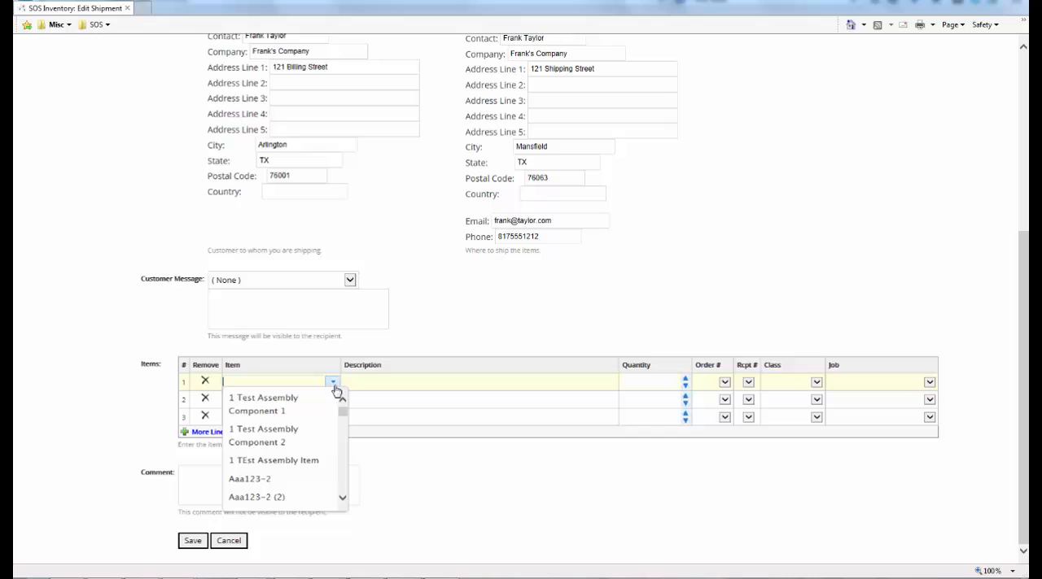
pyautogui.click(299, 462)
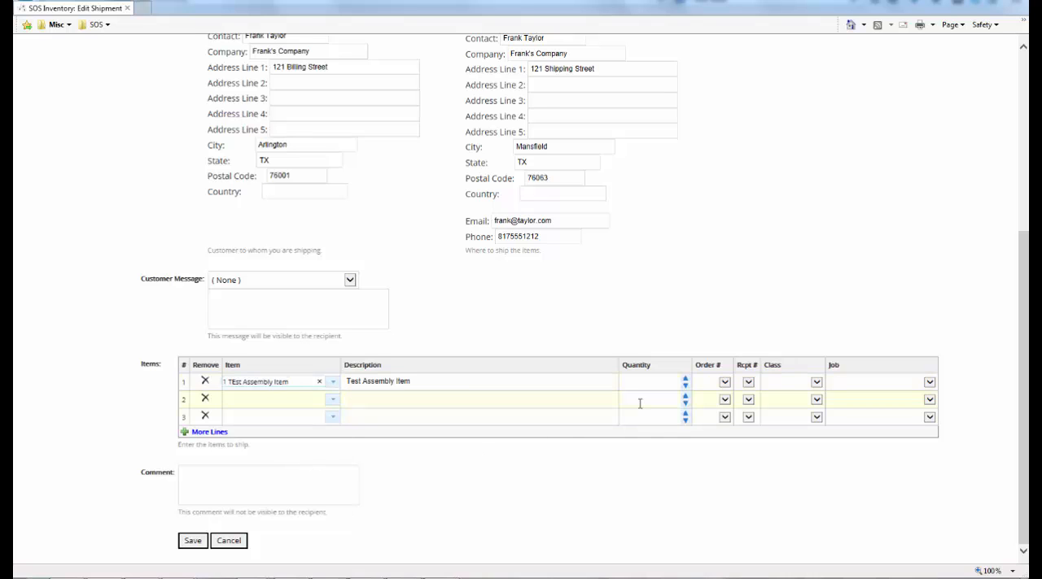
pyautogui.click(685, 380)
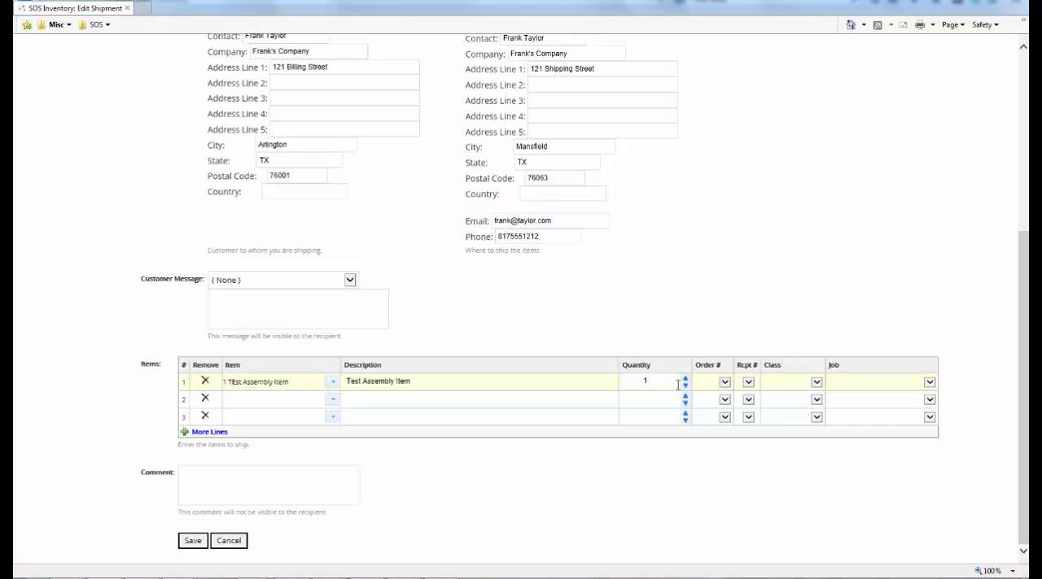
pyautogui.click(190, 545)
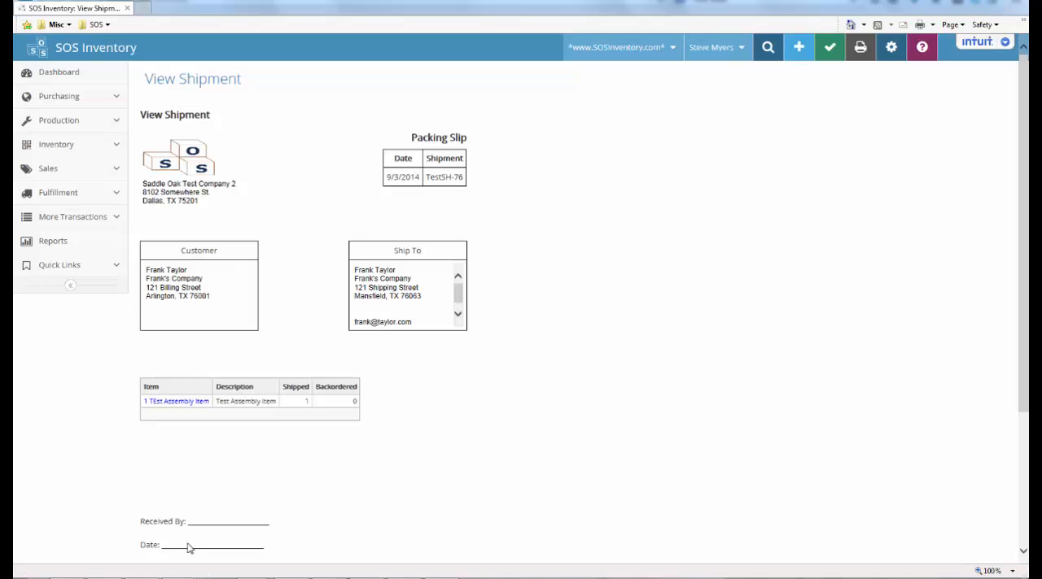
# Open the inventory item list to check the assembly and component stock after the shipment
pyautogui.click(113, 147)
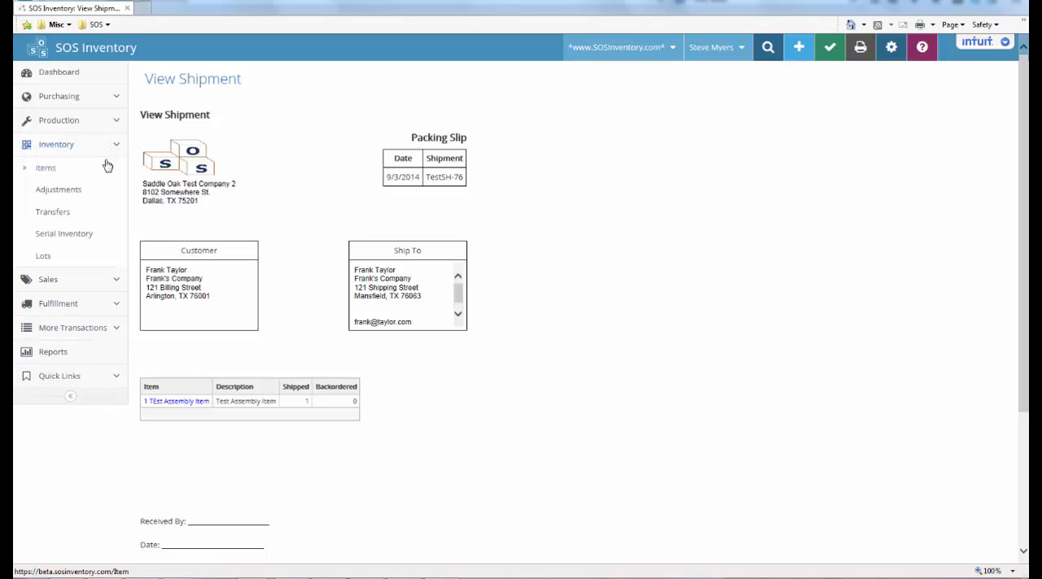
pyautogui.click(104, 174)
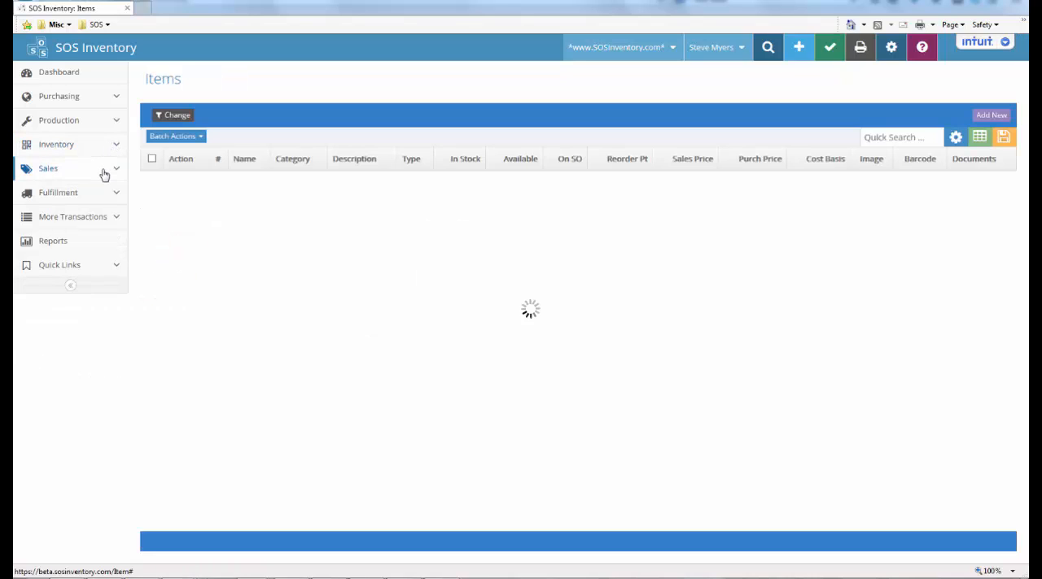